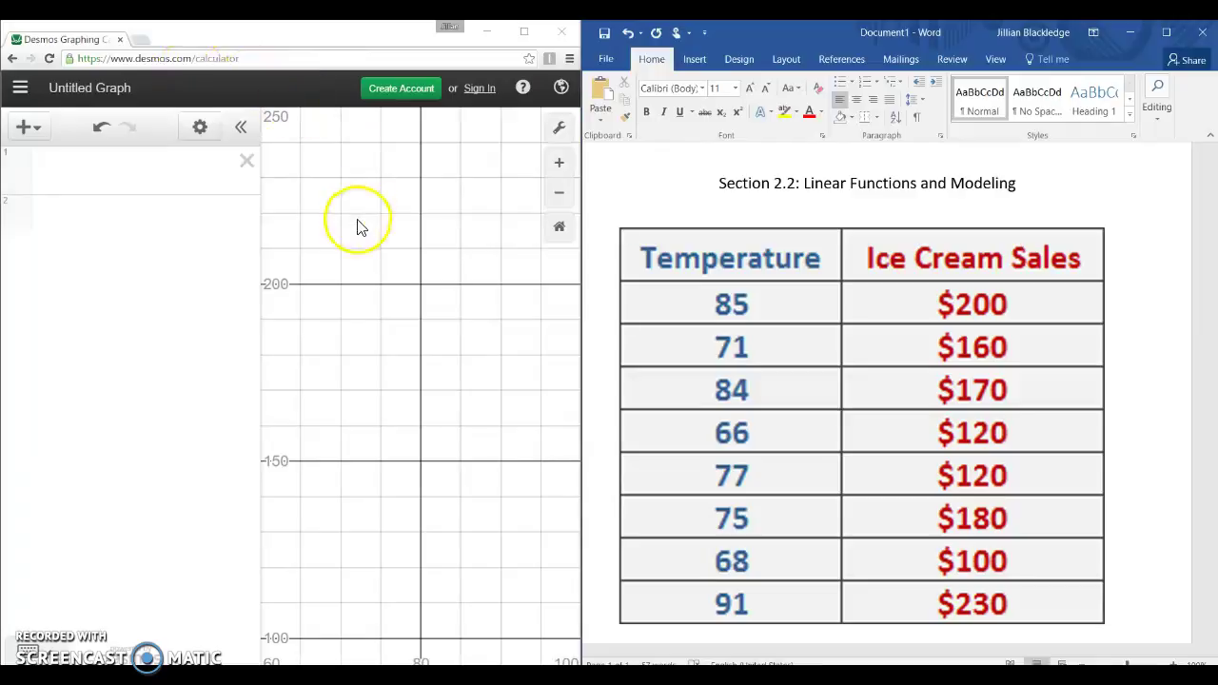
Insert an empty x-y table in the expression list.
{"action": "left_click_drag", "start_coordinate": [283, 416], "coordinate": [620, 245]}
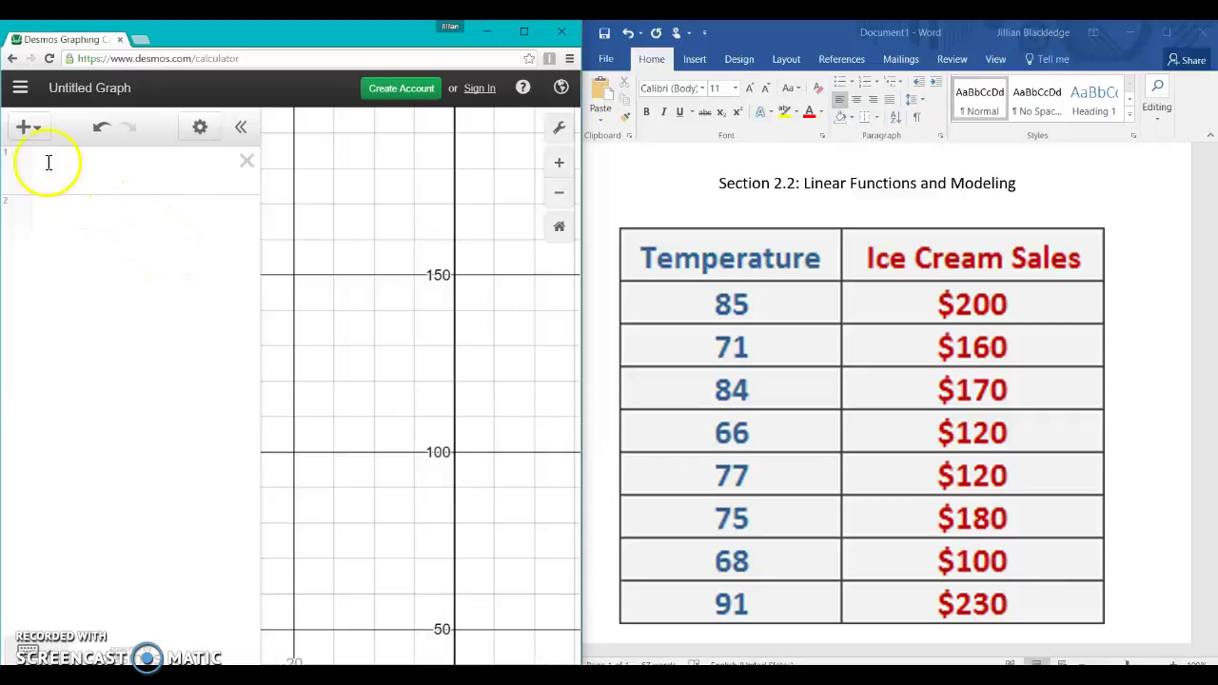
{"action": "left_click", "coordinate": [26, 131]}
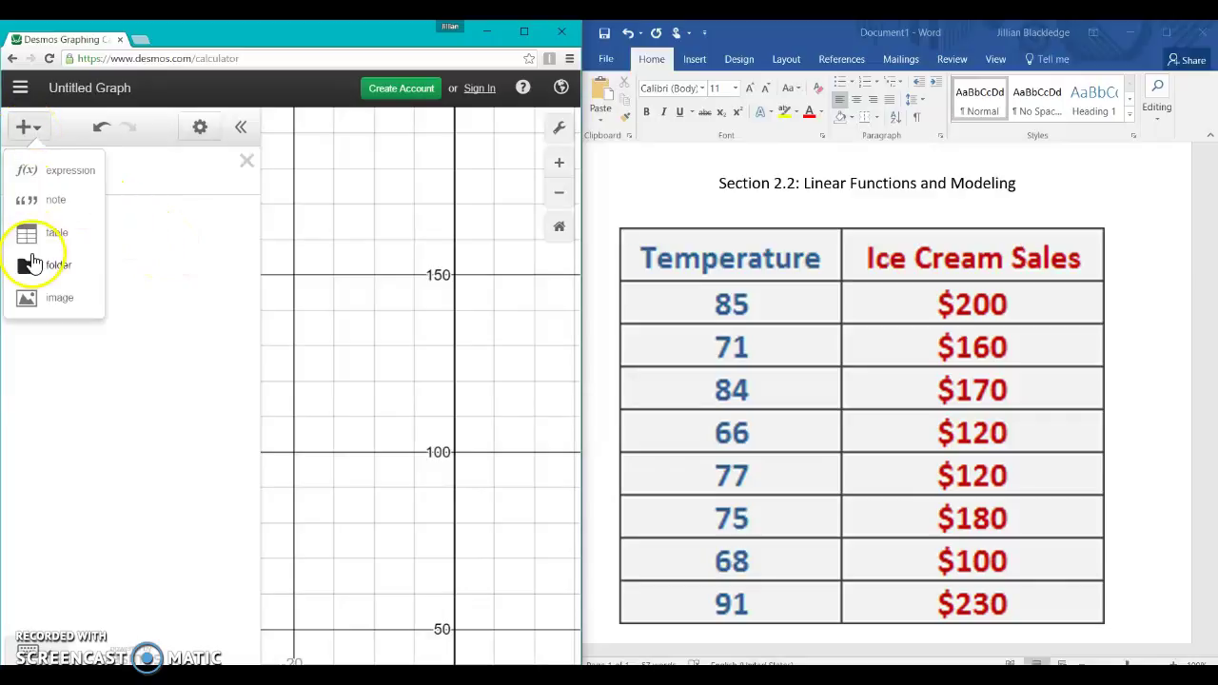
{"action": "left_click", "coordinate": [34, 238]}
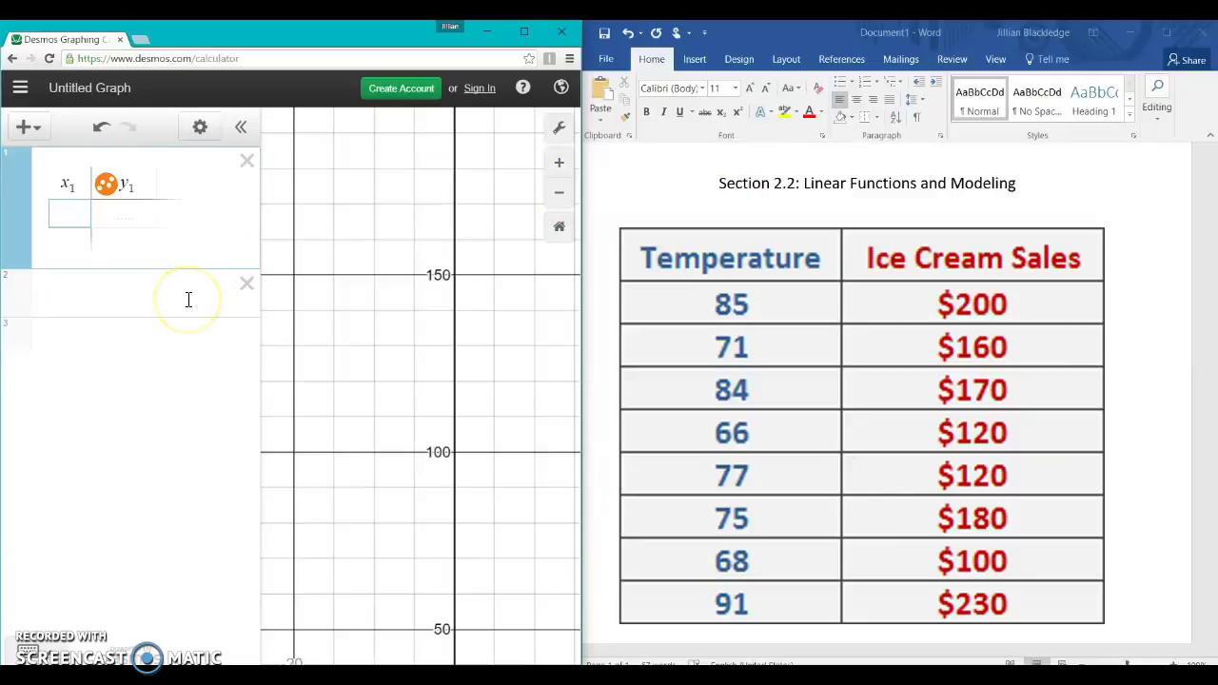
Fill the table with the temperature and sales pairs 85/200, 71/160, 84/170, 66/120, 77/120, 75/180, 68/100 and 91/230.
{"action": "type", "text": "85"}
{"action": "key", "text": "BackSpace"}
{"action": "type", "text": "5"}
{"action": "left_click", "coordinate": [125, 212]}
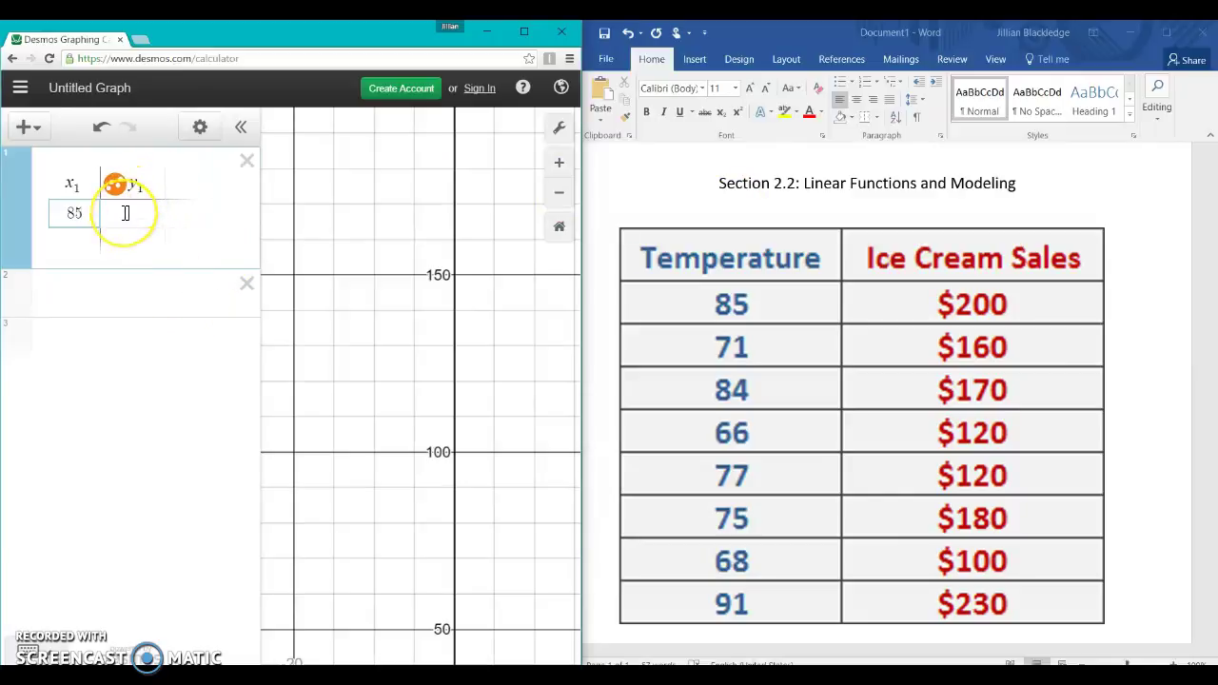
{"action": "type", "text": "200"}
{"action": "left_click", "coordinate": [78, 236]}
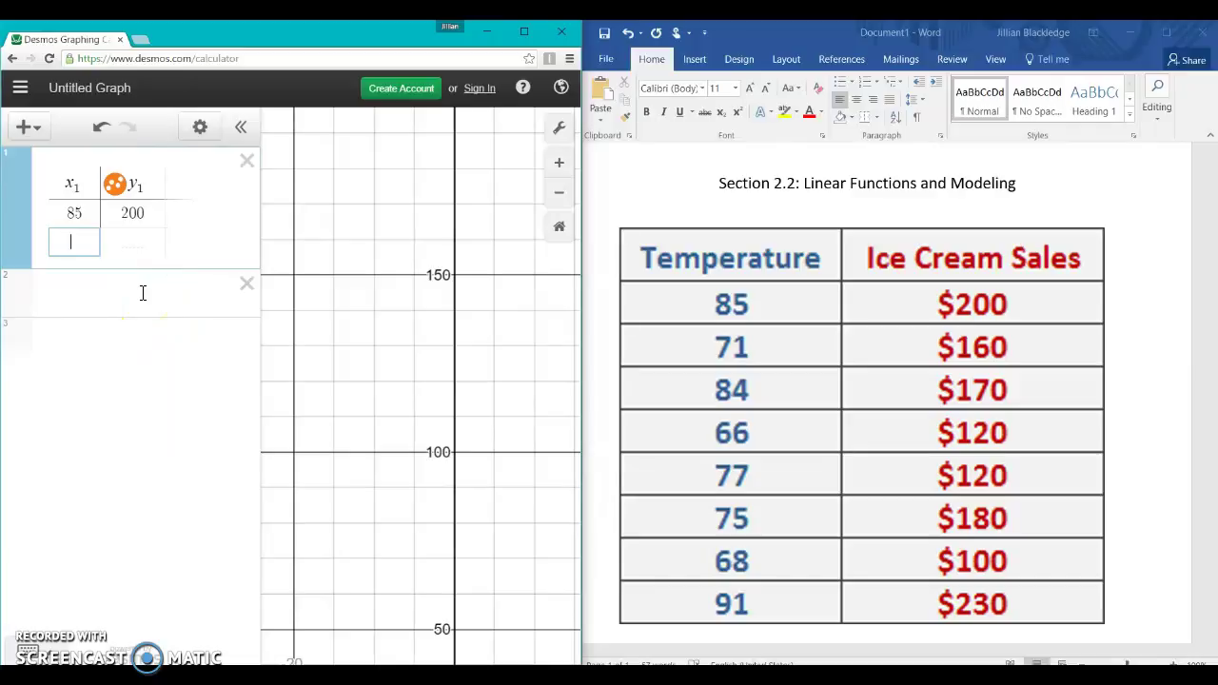
{"action": "type", "text": "71"}
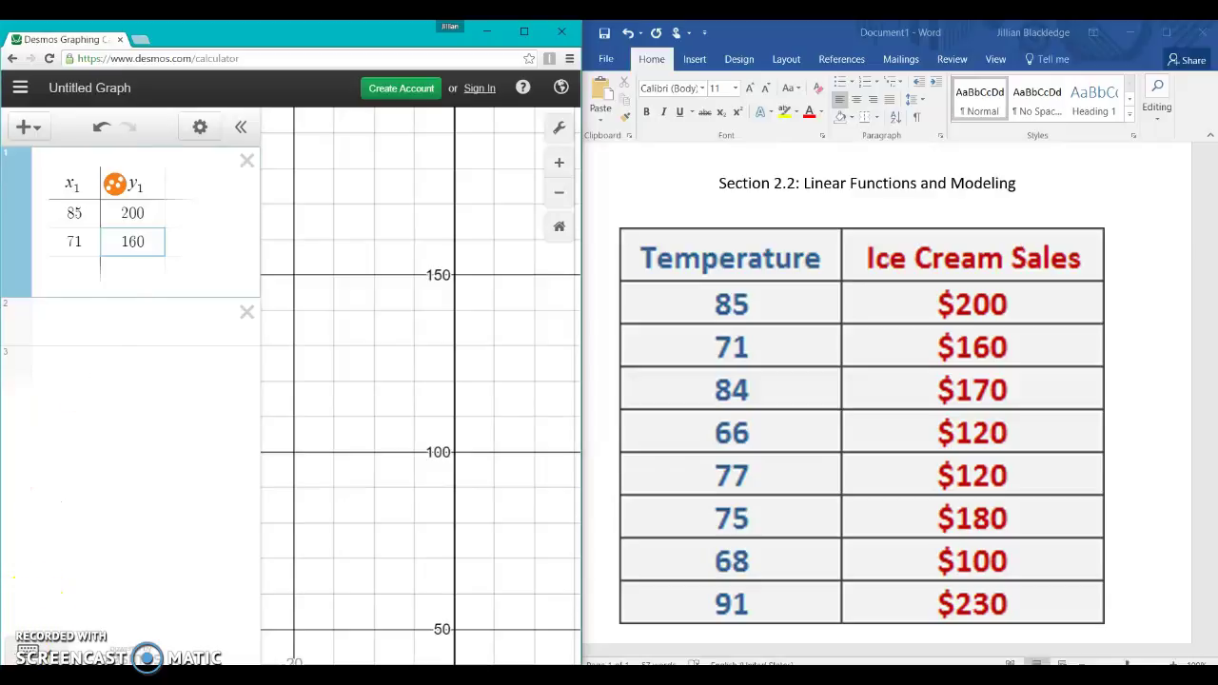
{"action": "key", "text": "ctrl+v"}
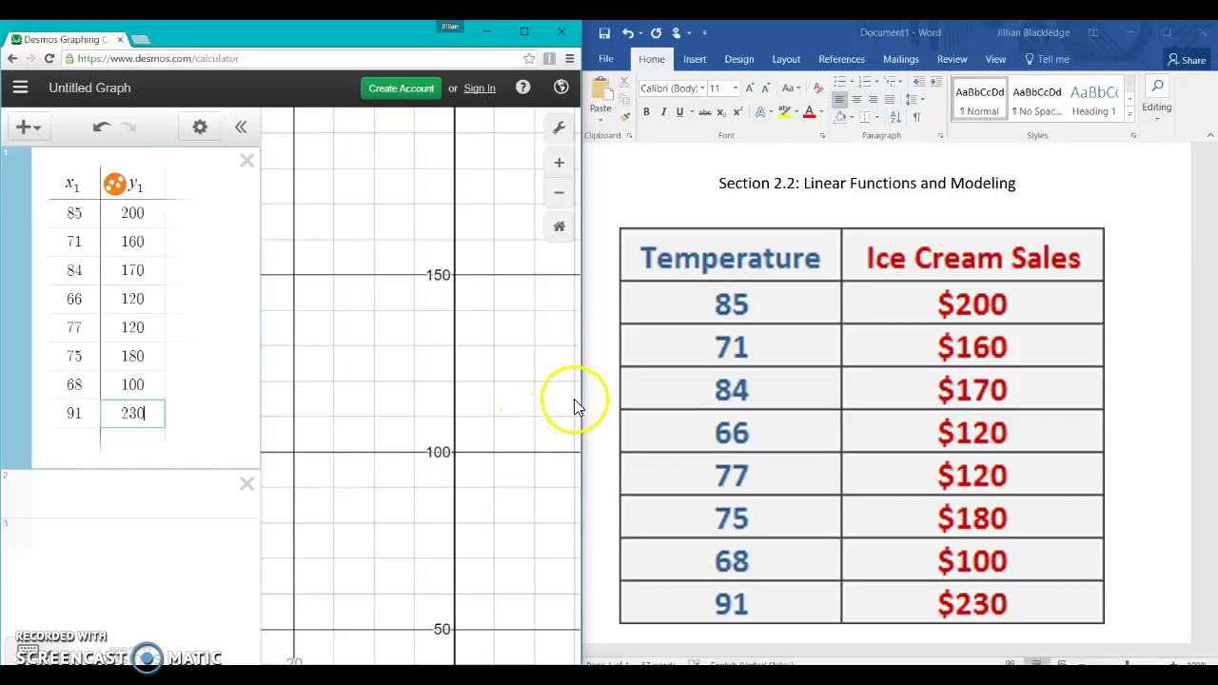
Widen the calculator window and set the graph's x-axis range from 60 to 95.
{"action": "left_click_drag", "start_coordinate": [580, 399], "coordinate": [1209, 407]}
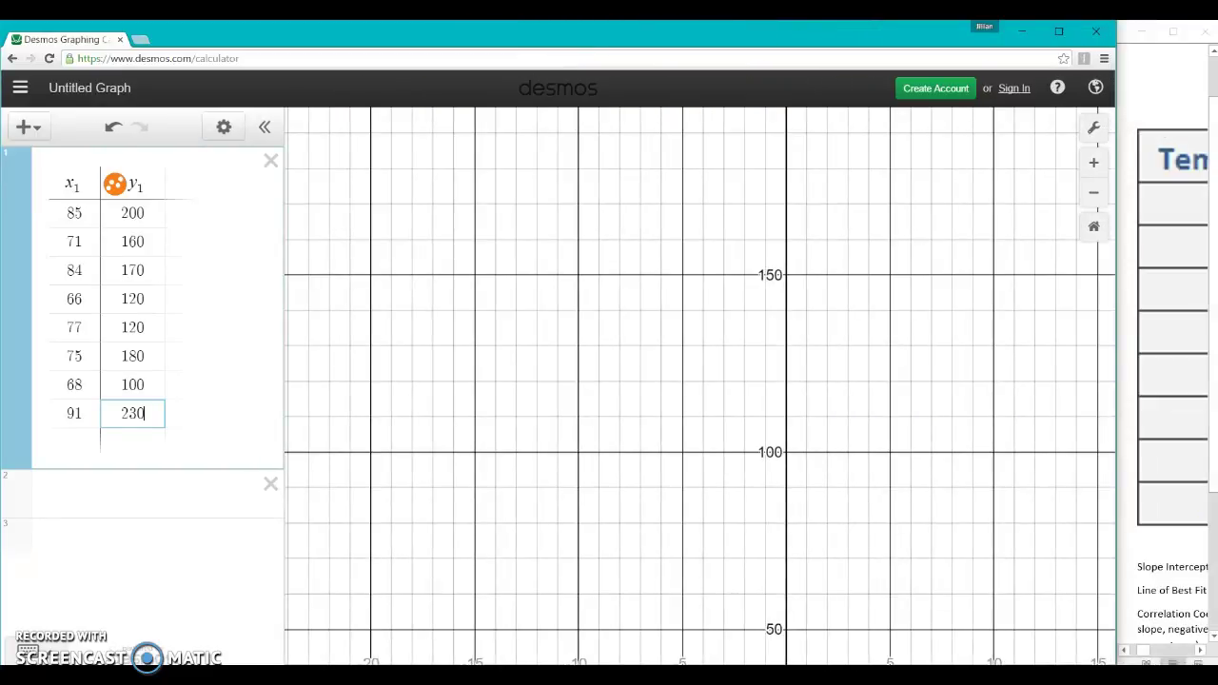
{"action": "left_click", "coordinate": [1097, 129]}
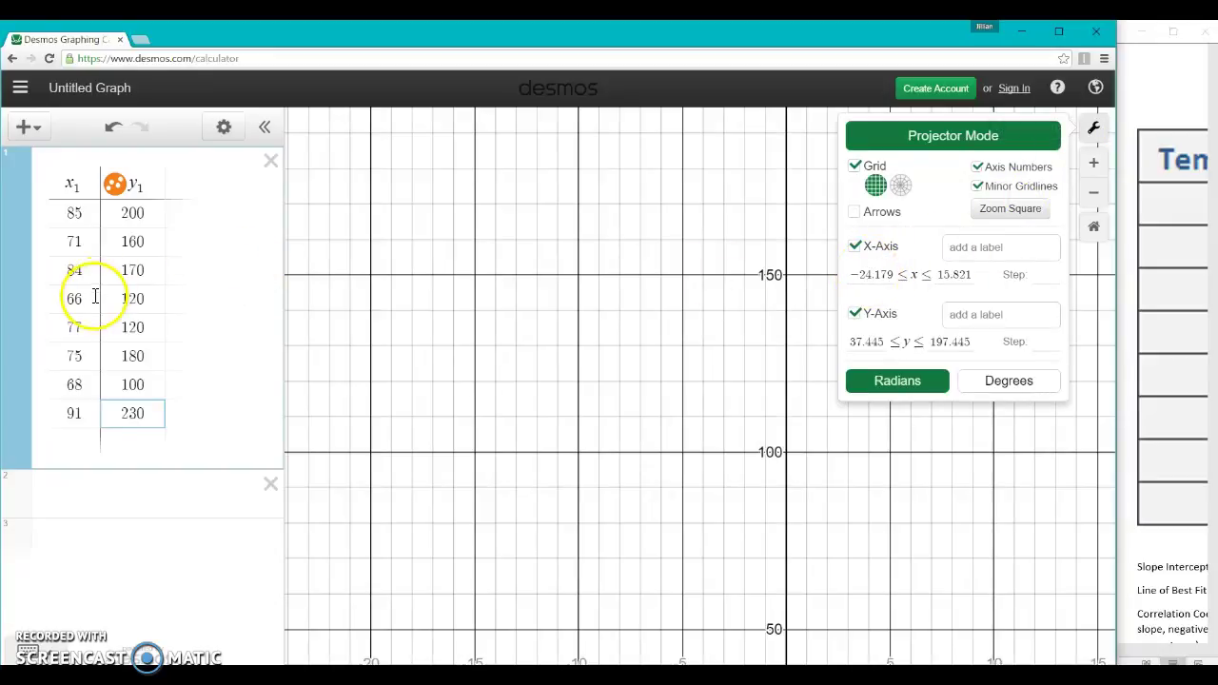
{"action": "left_click", "coordinate": [882, 276]}
{"action": "left_click_drag", "start_coordinate": [882, 277], "coordinate": [805, 280]}
{"action": "type", "text": "60"}
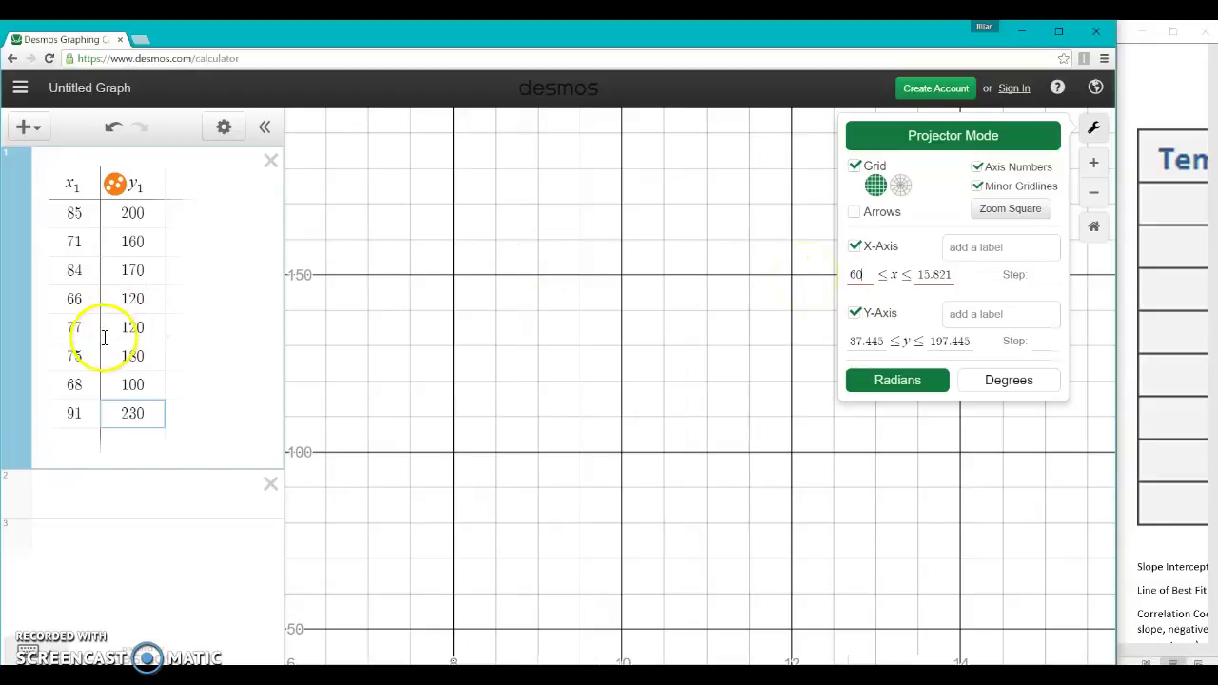
{"action": "left_click_drag", "start_coordinate": [949, 274], "coordinate": [887, 269]}
{"action": "type", "text": "95"}
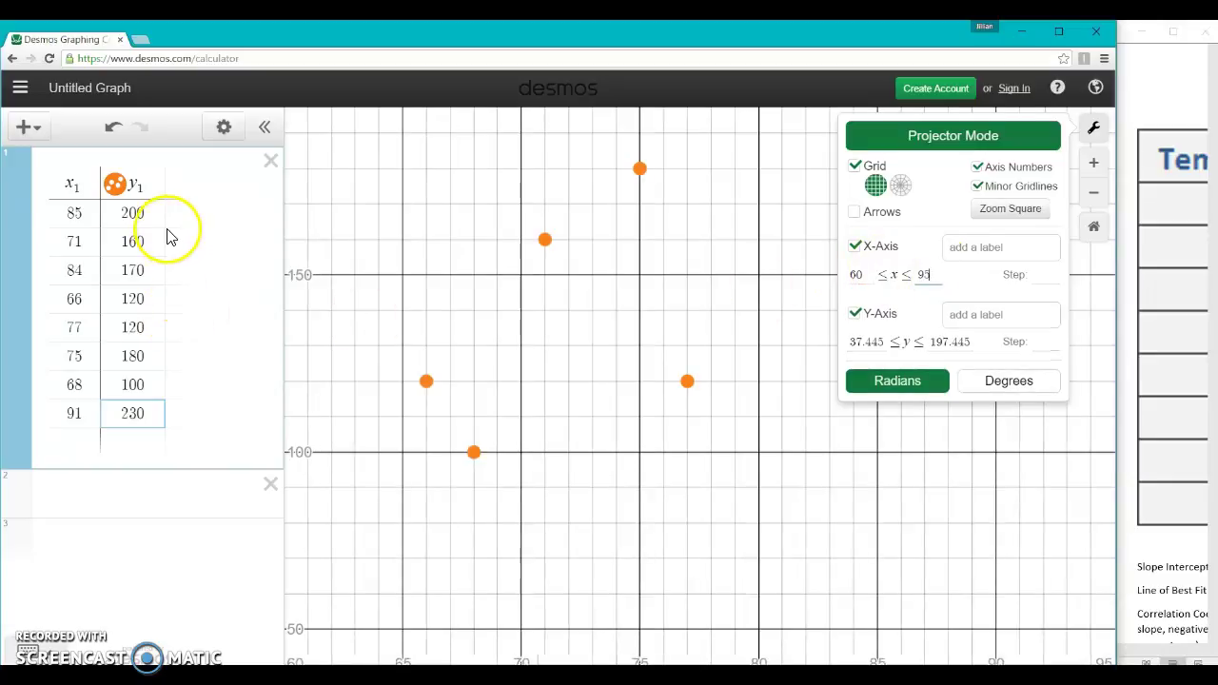
Set the graph's y-axis range from 90 to 250 and close the graph settings.
{"action": "double_click", "coordinate": [868, 342]}
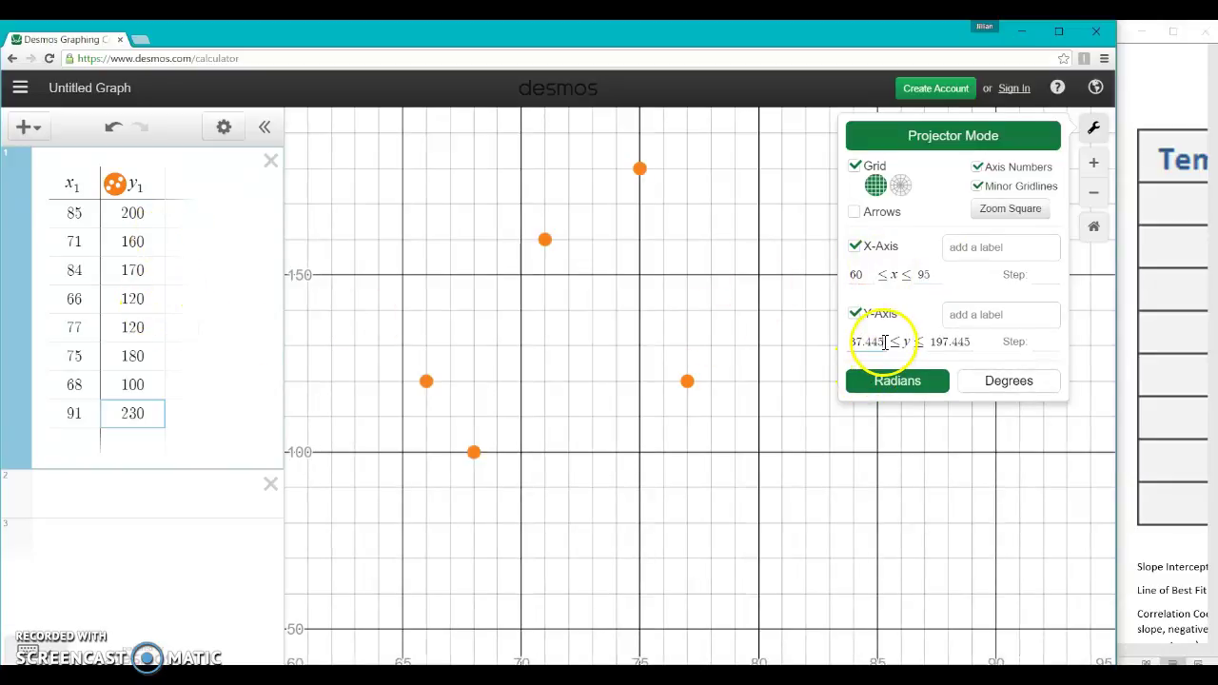
{"action": "type", "text": "90"}
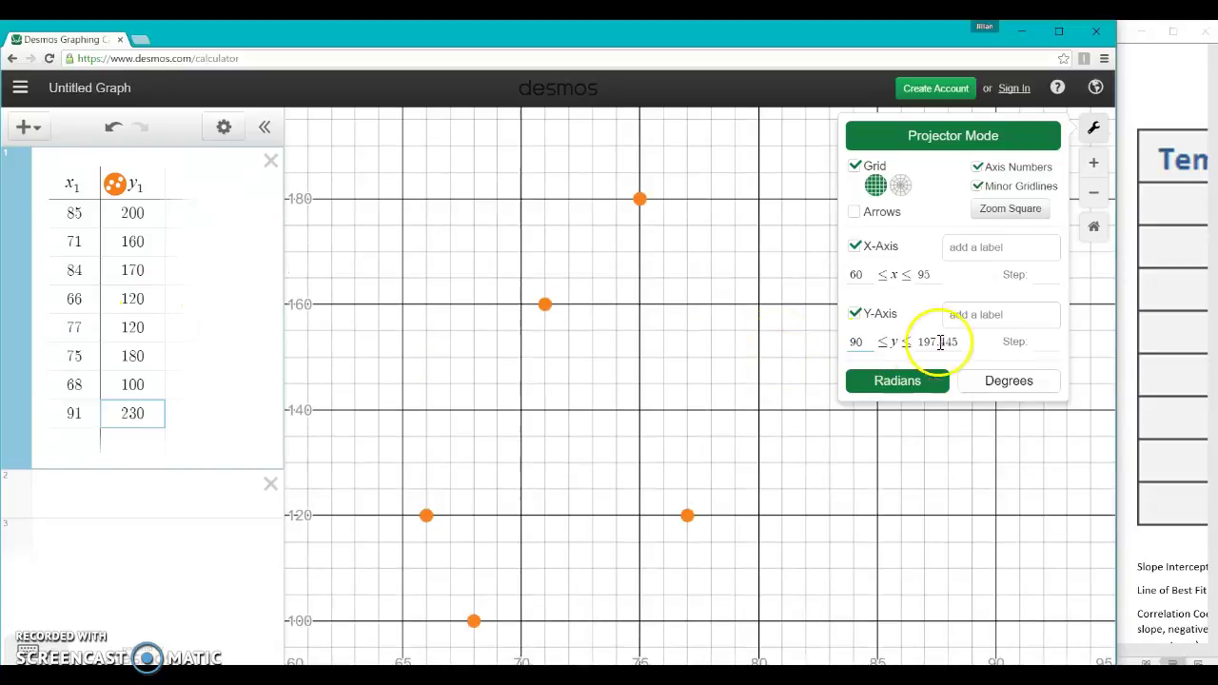
{"action": "left_click_drag", "start_coordinate": [961, 341], "coordinate": [894, 342]}
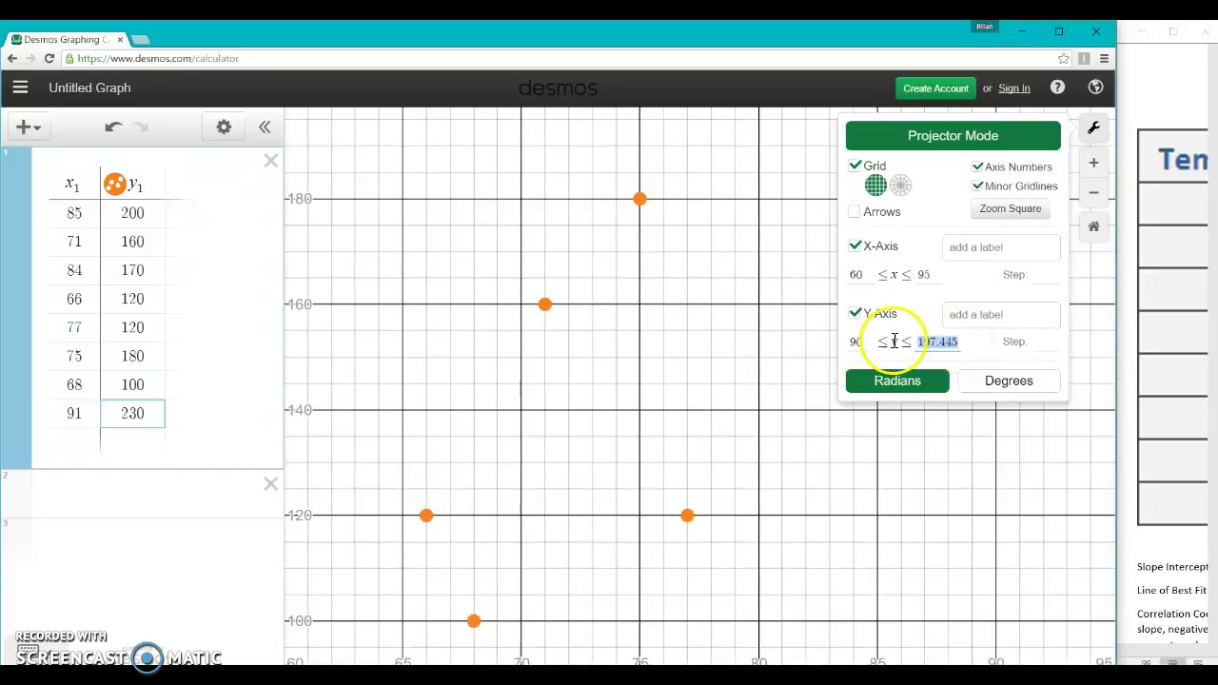
{"action": "type", "text": "250"}
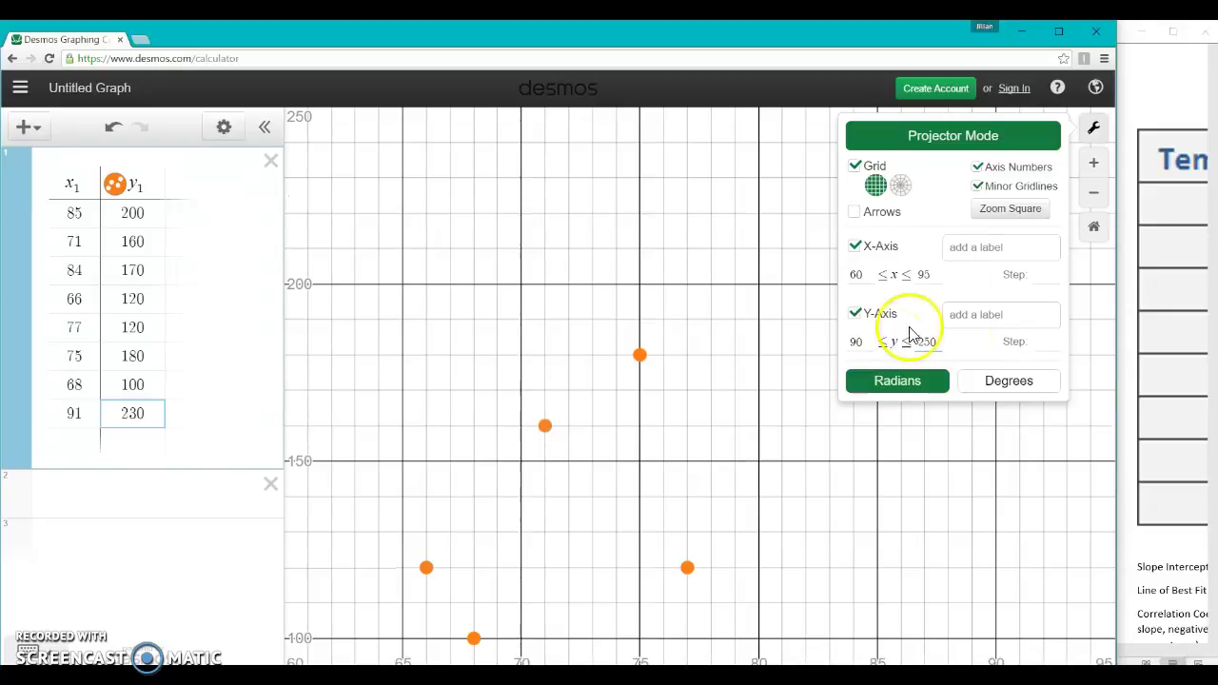
{"action": "left_click", "coordinate": [1096, 128]}
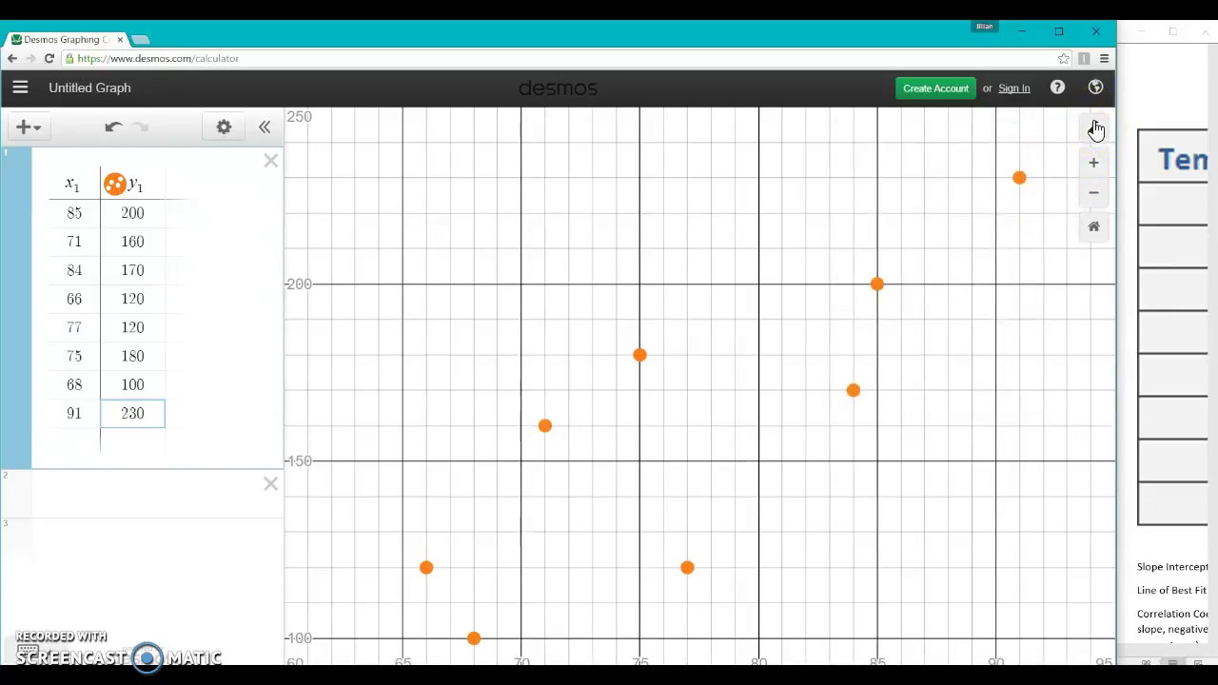
Narrow the calculator window and review the Word document's notes on slope intercept, line of best fit and correlation coefficient.
{"action": "left_click_drag", "start_coordinate": [1115, 257], "coordinate": [593, 300]}
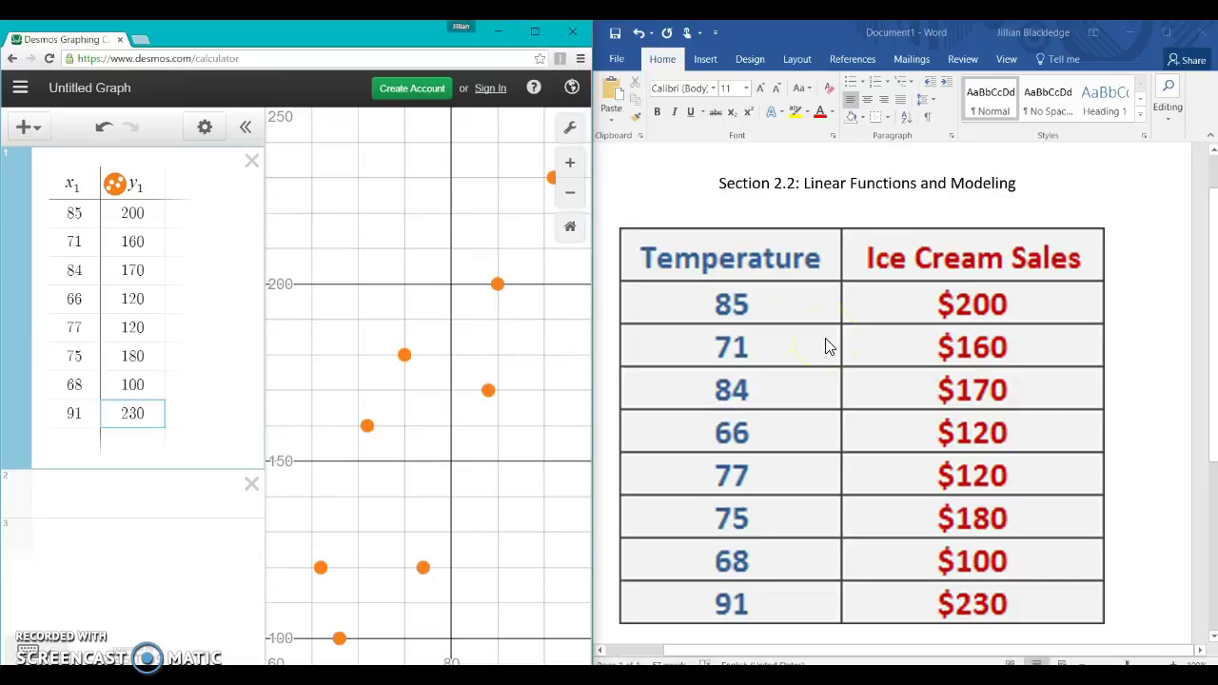
{"action": "middle_click", "coordinate": [826, 343]}
{"action": "left_click", "coordinate": [791, 419]}
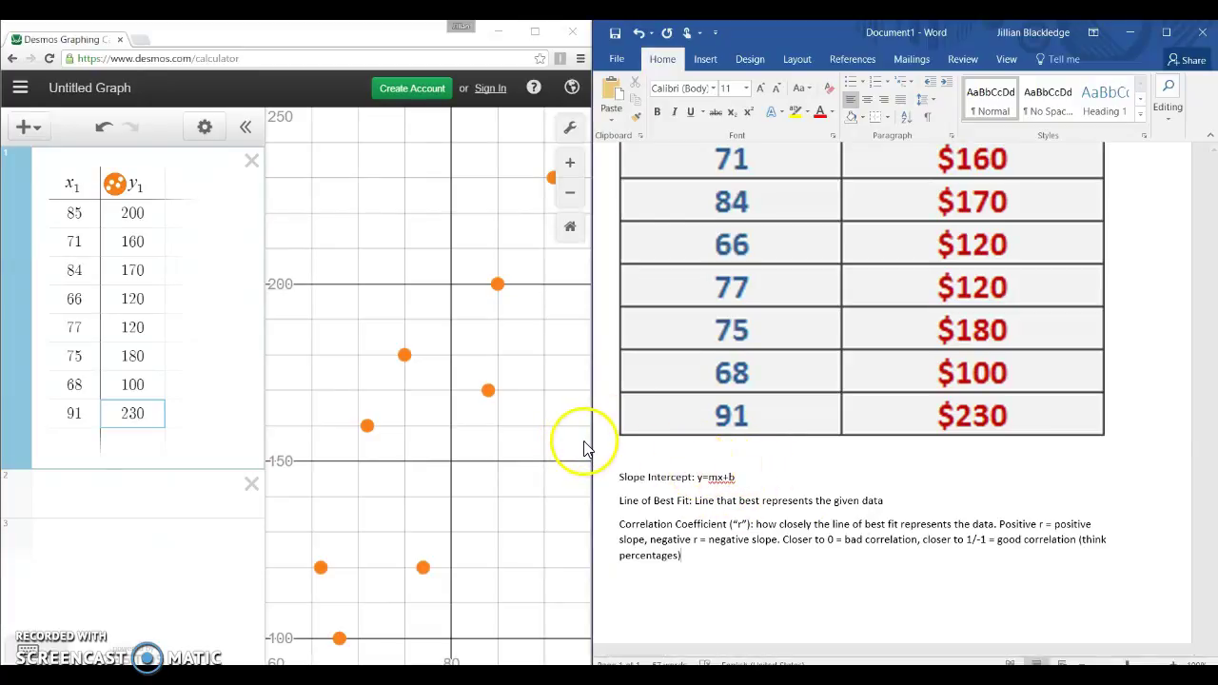
{"action": "left_click", "coordinate": [120, 481]}
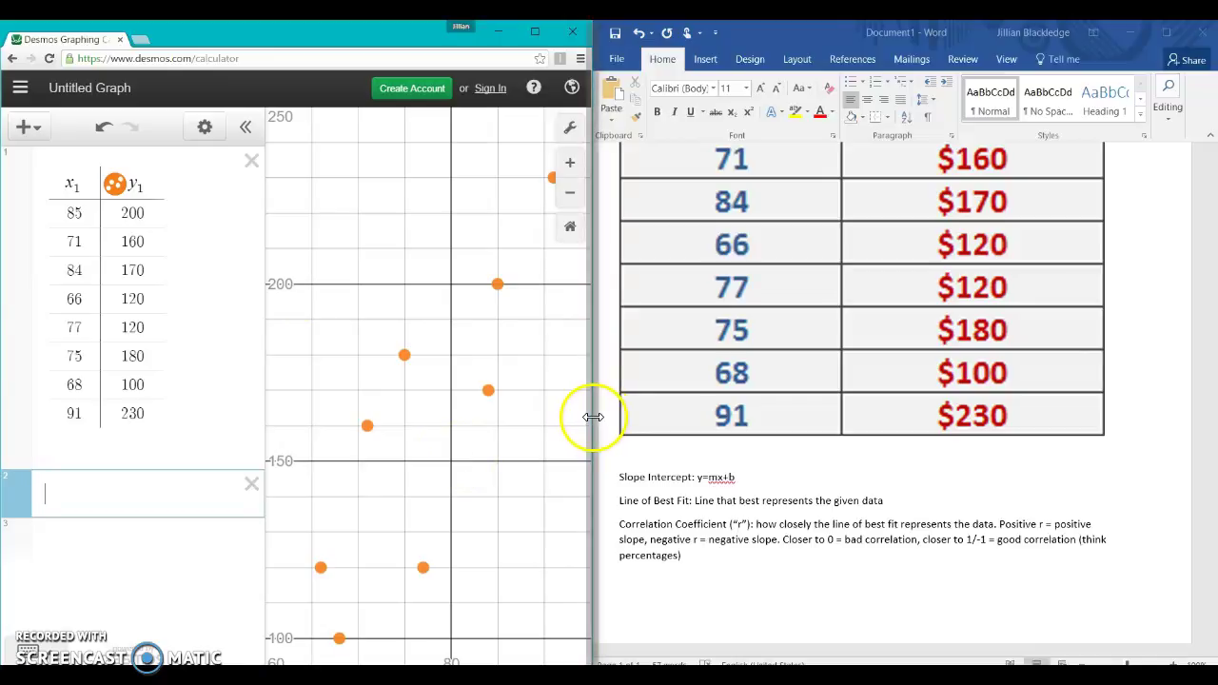
{"action": "left_click", "coordinate": [935, 489]}
{"action": "left_click", "coordinate": [549, 441]}
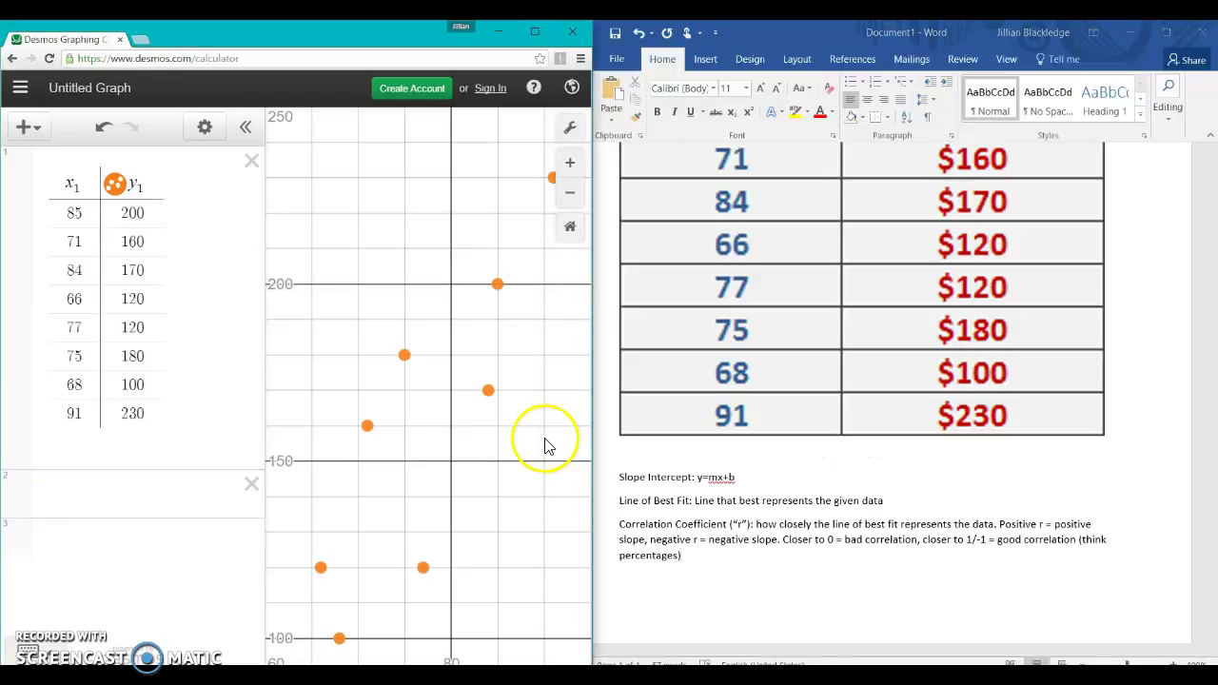
Widen the calculator window again and start a regression formula in the second expression with y₁ ~ m.
{"action": "left_click_drag", "start_coordinate": [587, 426], "coordinate": [1115, 419]}
{"action": "left_click", "coordinate": [108, 504]}
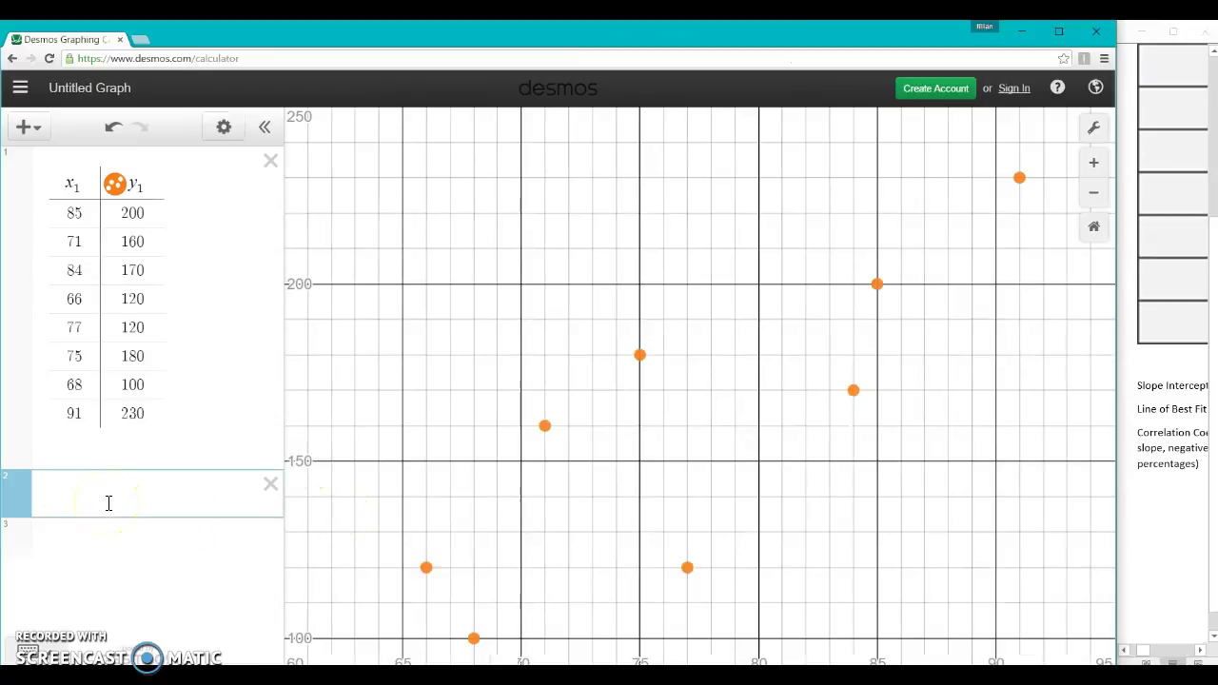
{"action": "type", "text": "y_1"}
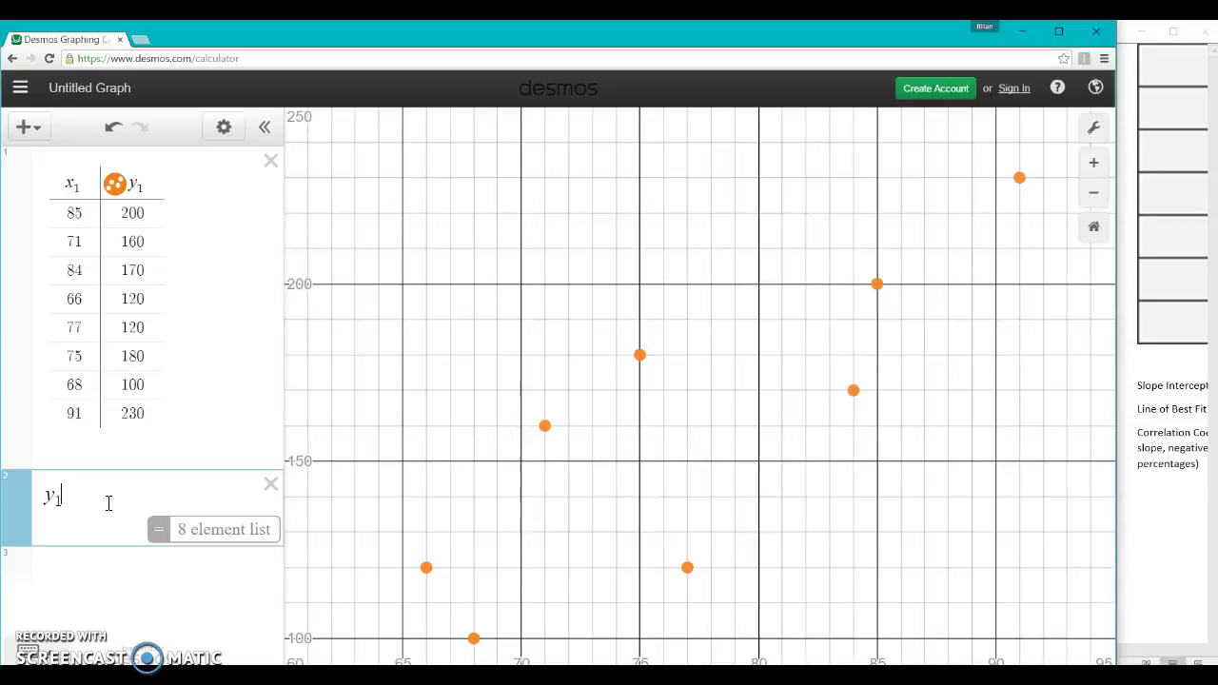
{"action": "left_click", "coordinate": [37, 647]}
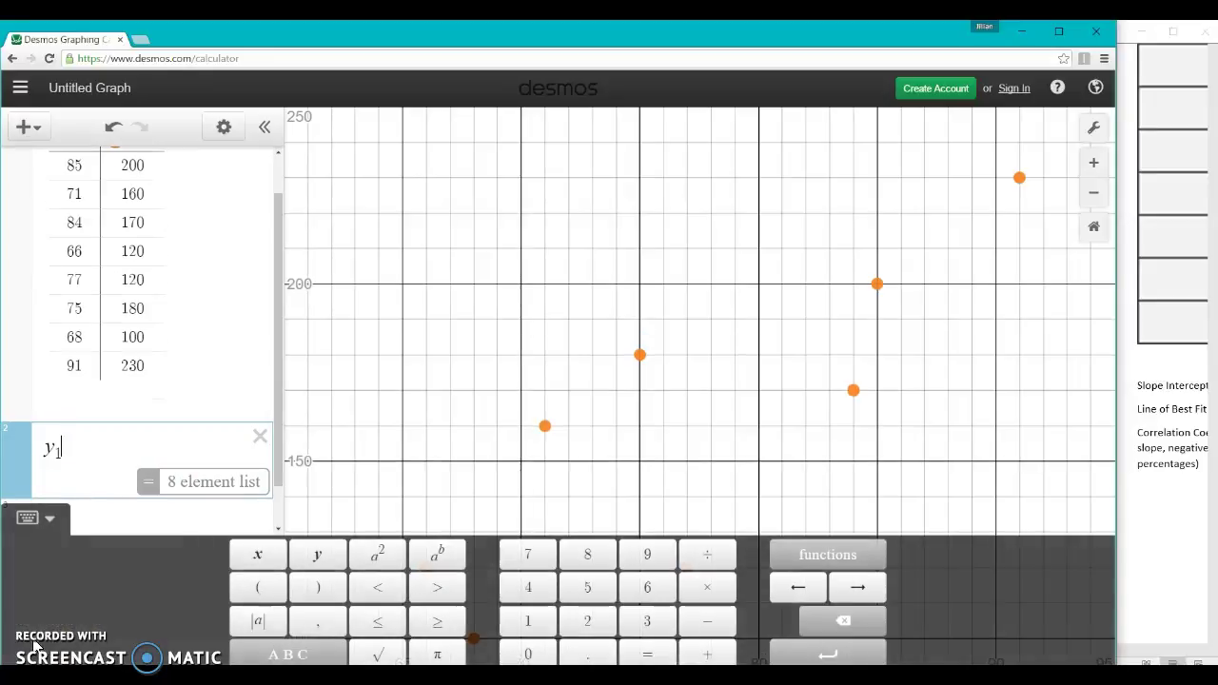
{"action": "left_click", "coordinate": [295, 657]}
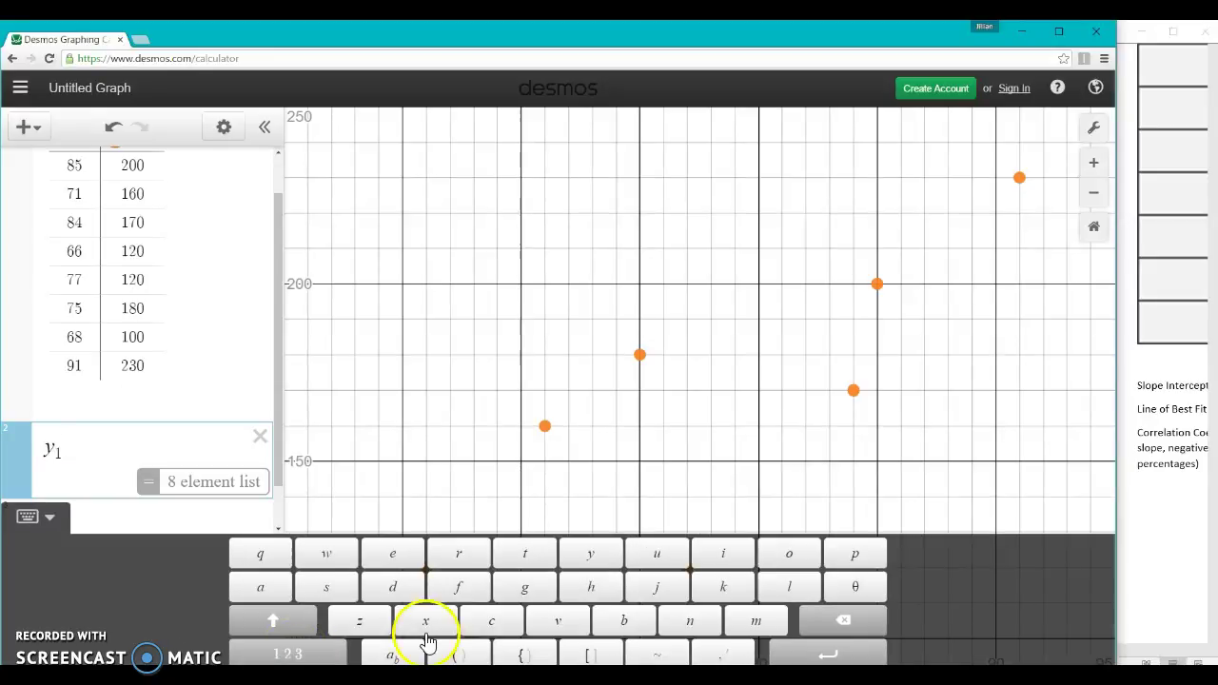
{"action": "left_click", "coordinate": [646, 656]}
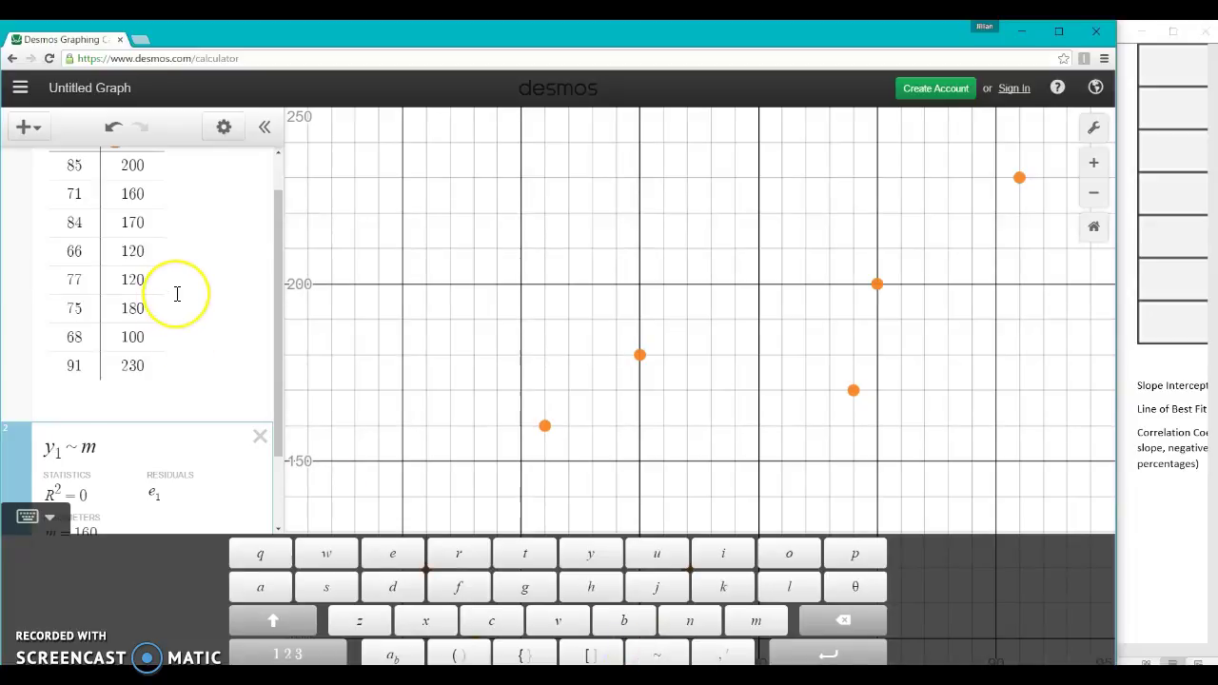
Complete the regression formula as y₁ ~ mx₁ + b and hide the on-screen keypad.
{"action": "scroll", "coordinate": [174, 293], "scroll_direction": "up", "scroll_amount": 1}
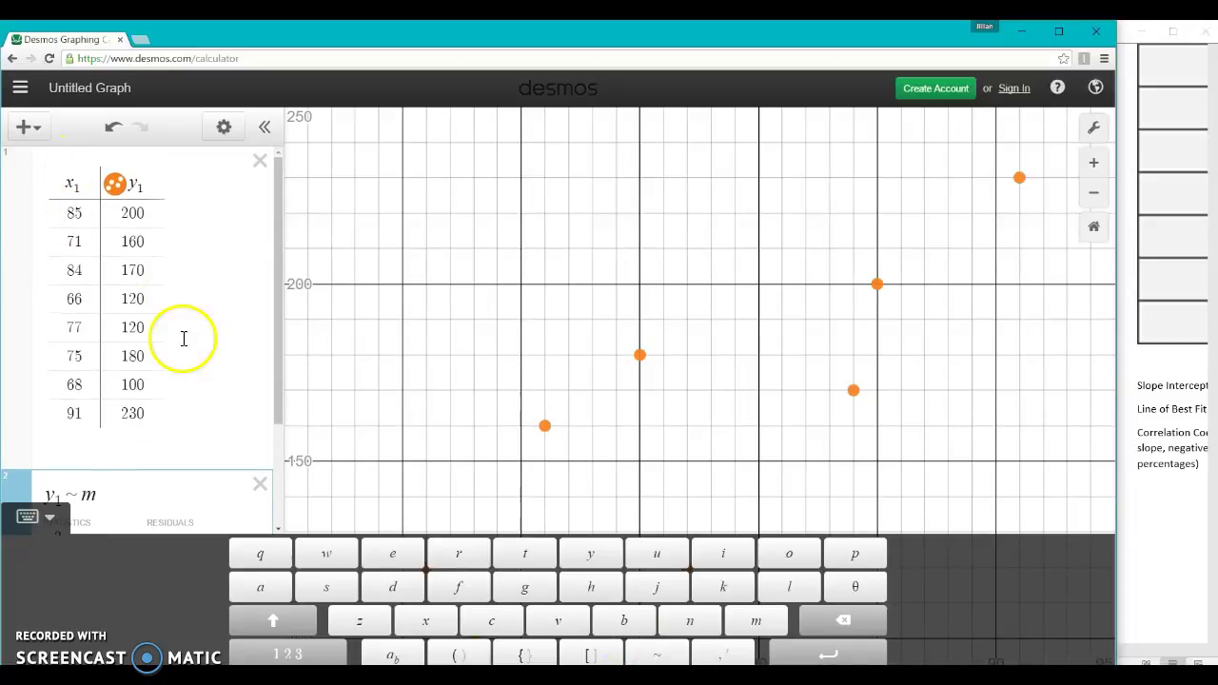
{"action": "scroll", "coordinate": [218, 385], "scroll_direction": "down", "scroll_amount": 1}
{"action": "left_click", "coordinate": [415, 616]}
{"action": "left_click", "coordinate": [302, 655]}
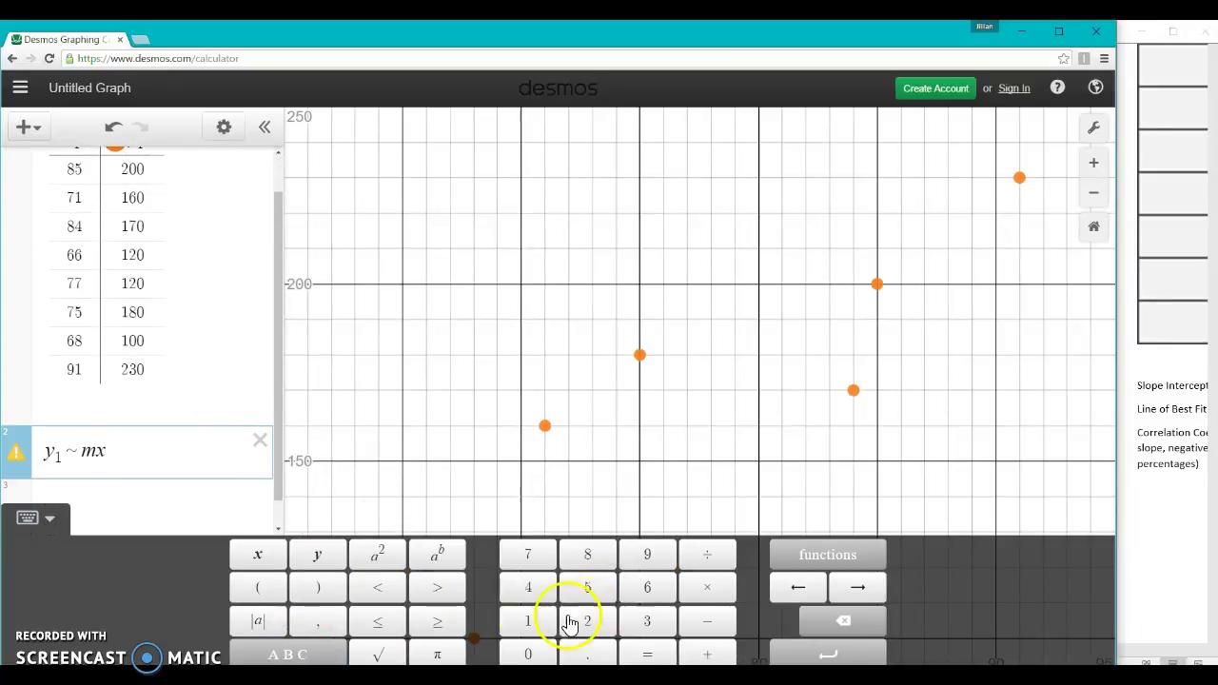
{"action": "left_click", "coordinate": [530, 620]}
{"action": "left_click", "coordinate": [707, 654]}
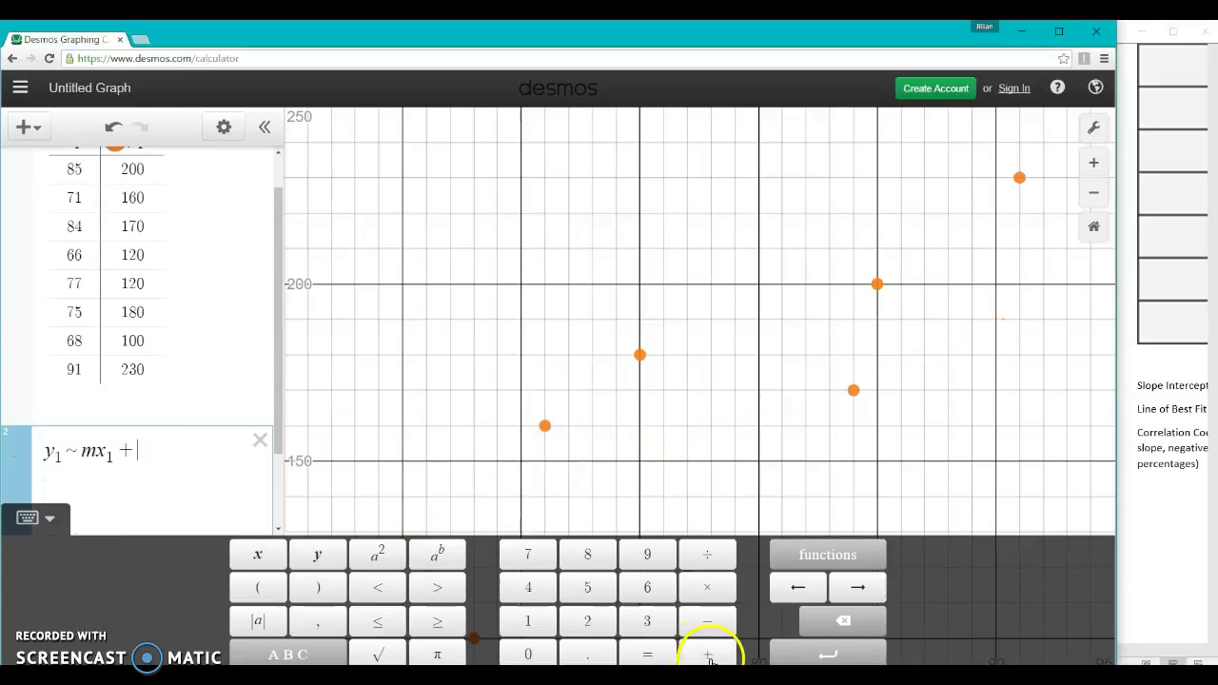
{"action": "left_click", "coordinate": [314, 655]}
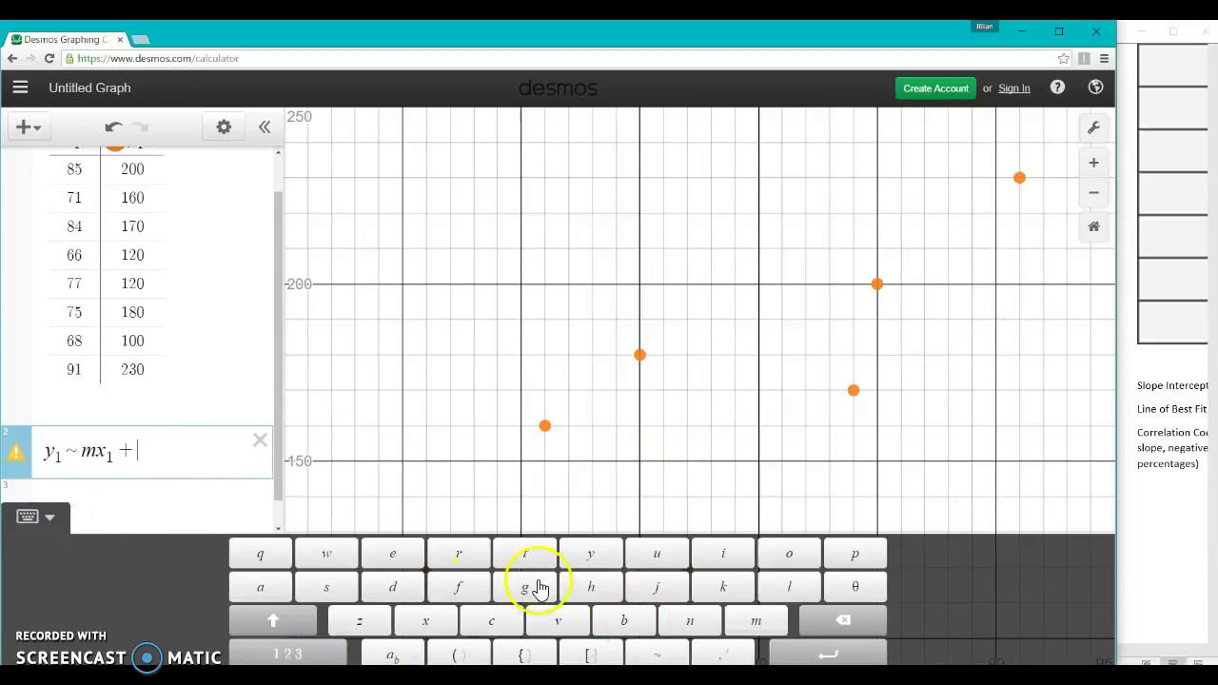
{"action": "left_click", "coordinate": [602, 627]}
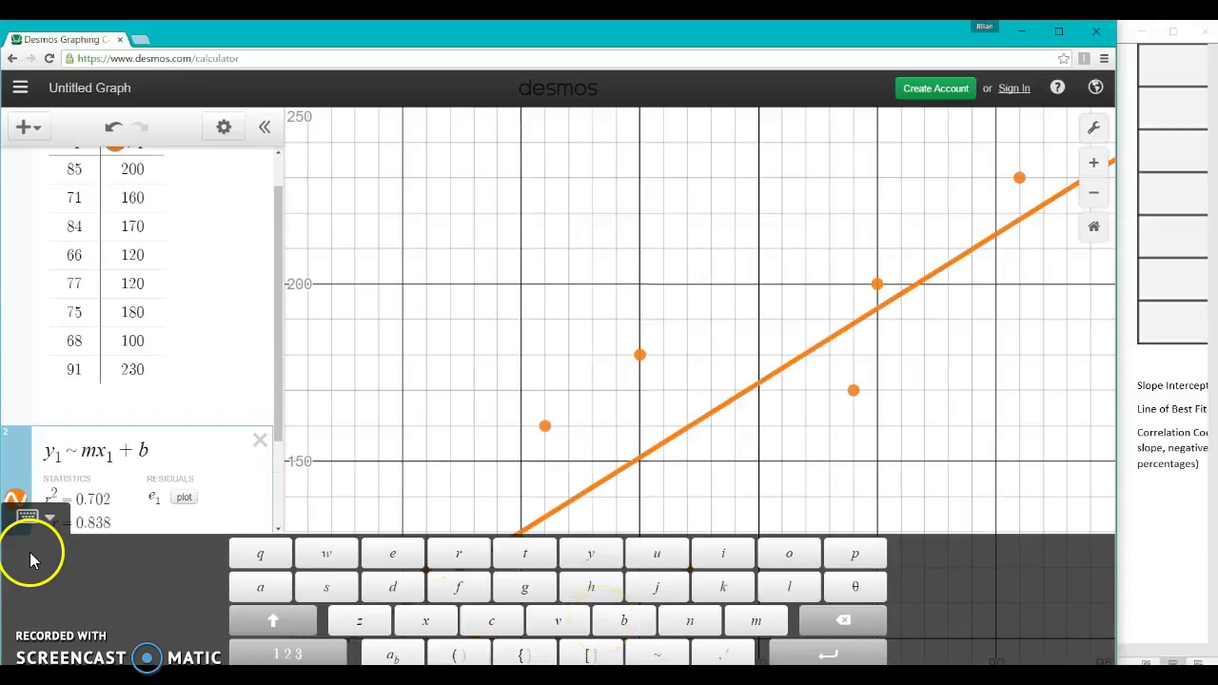
{"action": "left_click", "coordinate": [29, 522]}
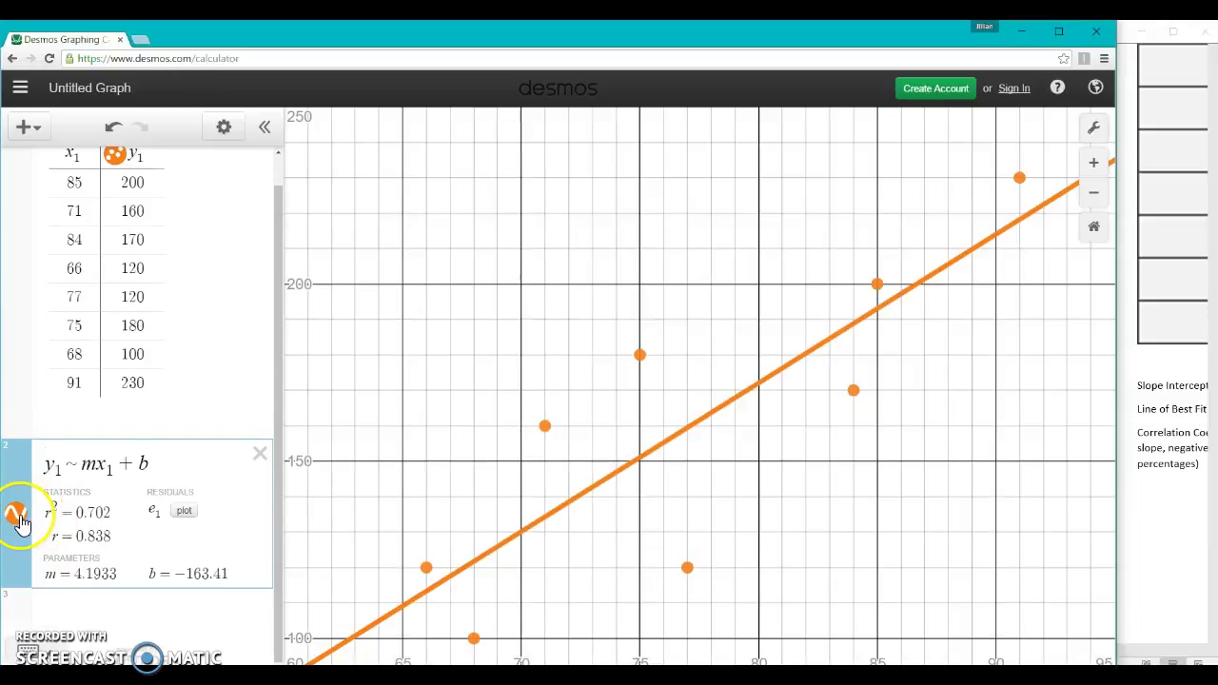
Toggle the line of best fit off and on, and examine the regression's slope m and intercept b.
{"action": "left_click", "coordinate": [19, 516]}
{"action": "left_click", "coordinate": [19, 519]}
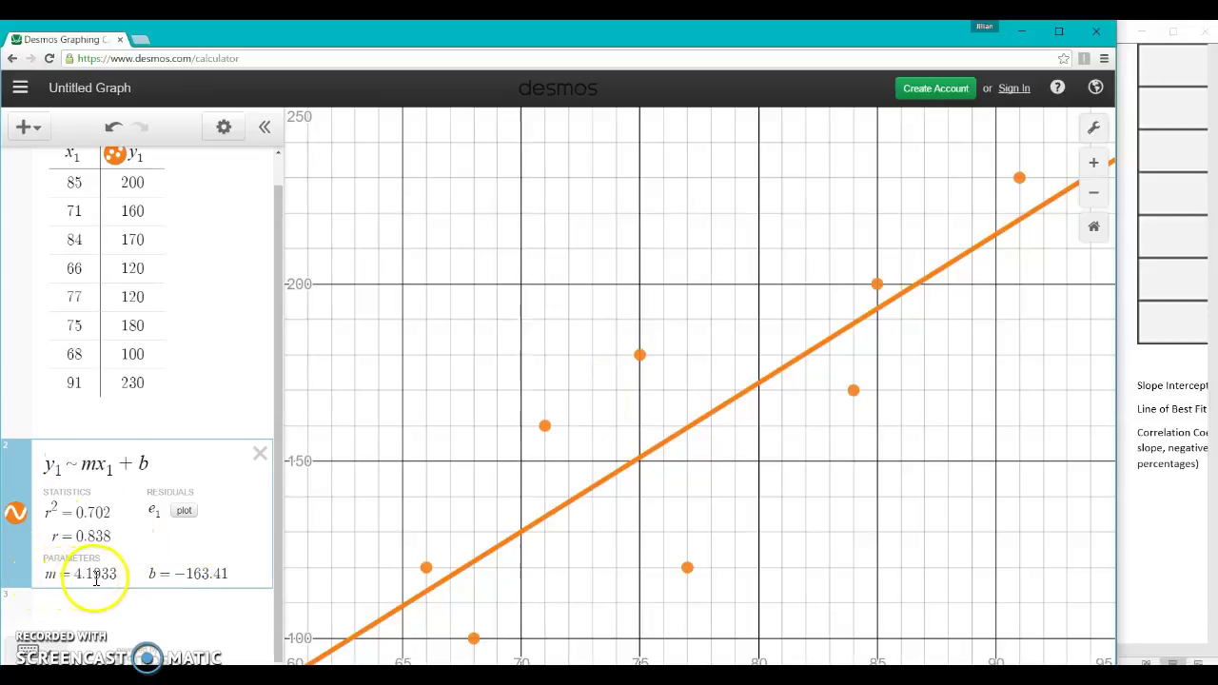
{"action": "left_click_drag", "start_coordinate": [95, 579], "coordinate": [48, 579]}
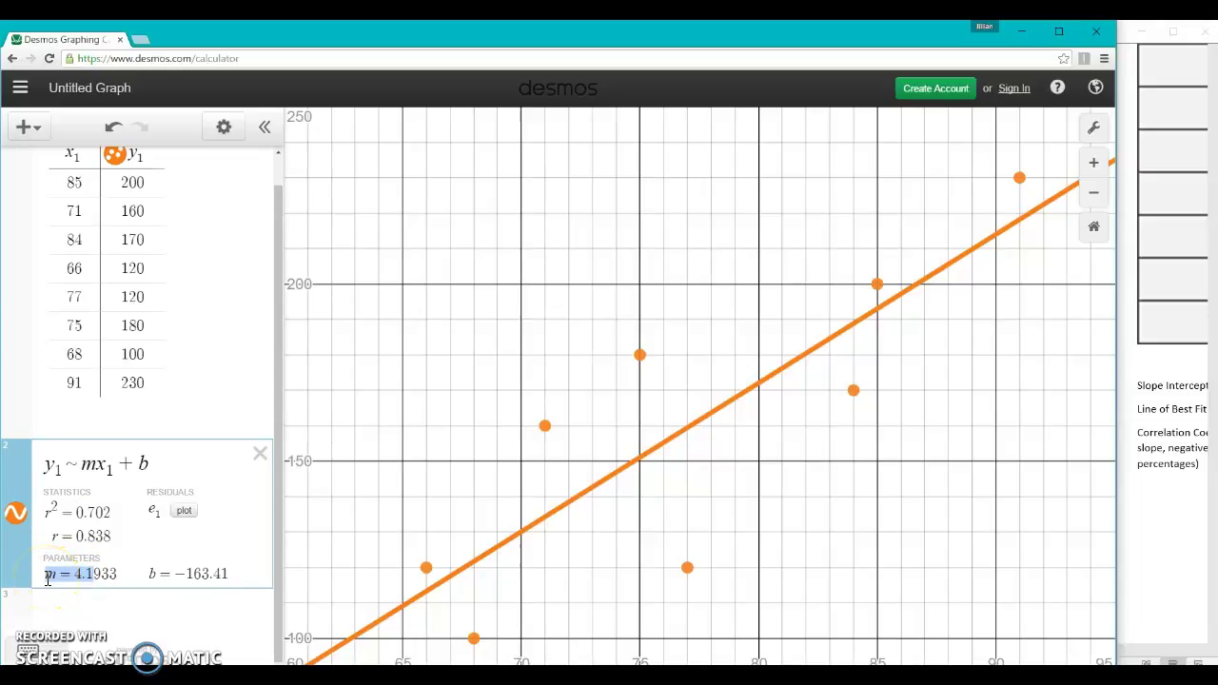
{"action": "left_click", "coordinate": [149, 579]}
{"action": "left_click_drag", "start_coordinate": [148, 579], "coordinate": [231, 576]}
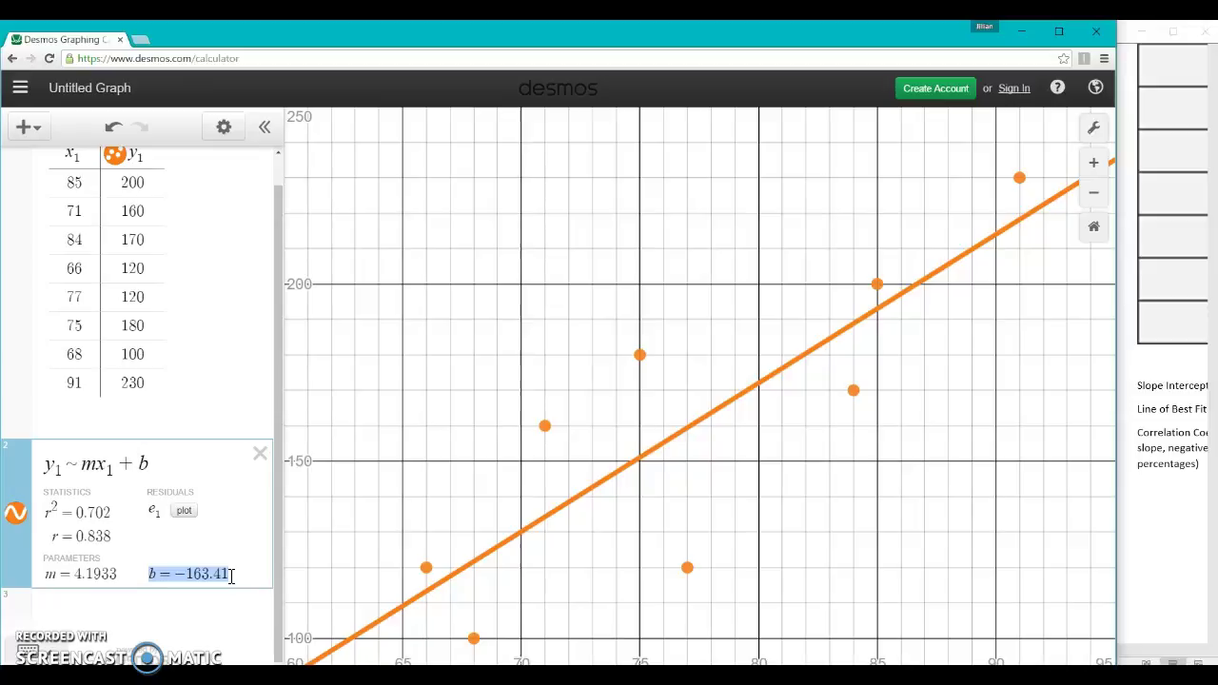
{"action": "left_click", "coordinate": [88, 576]}
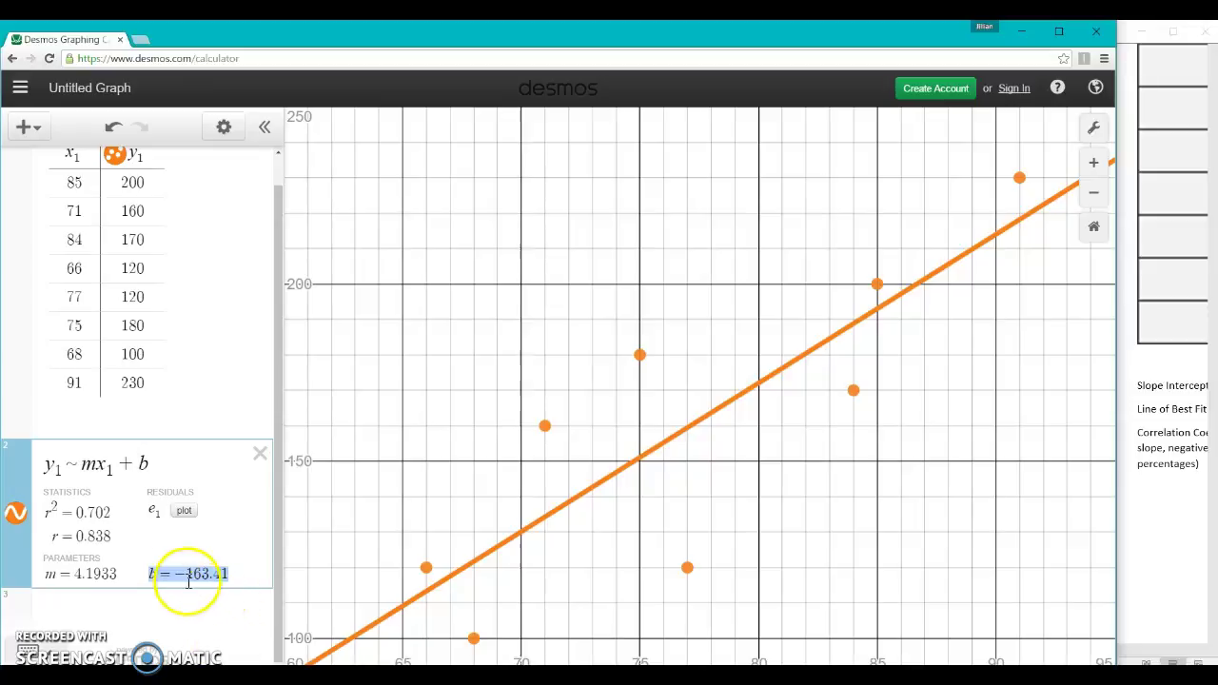
Examine the regression's r value, then narrow the calculator window and review the Word notes on the correlation coefficient.
{"action": "left_click_drag", "start_coordinate": [110, 541], "coordinate": [51, 543]}
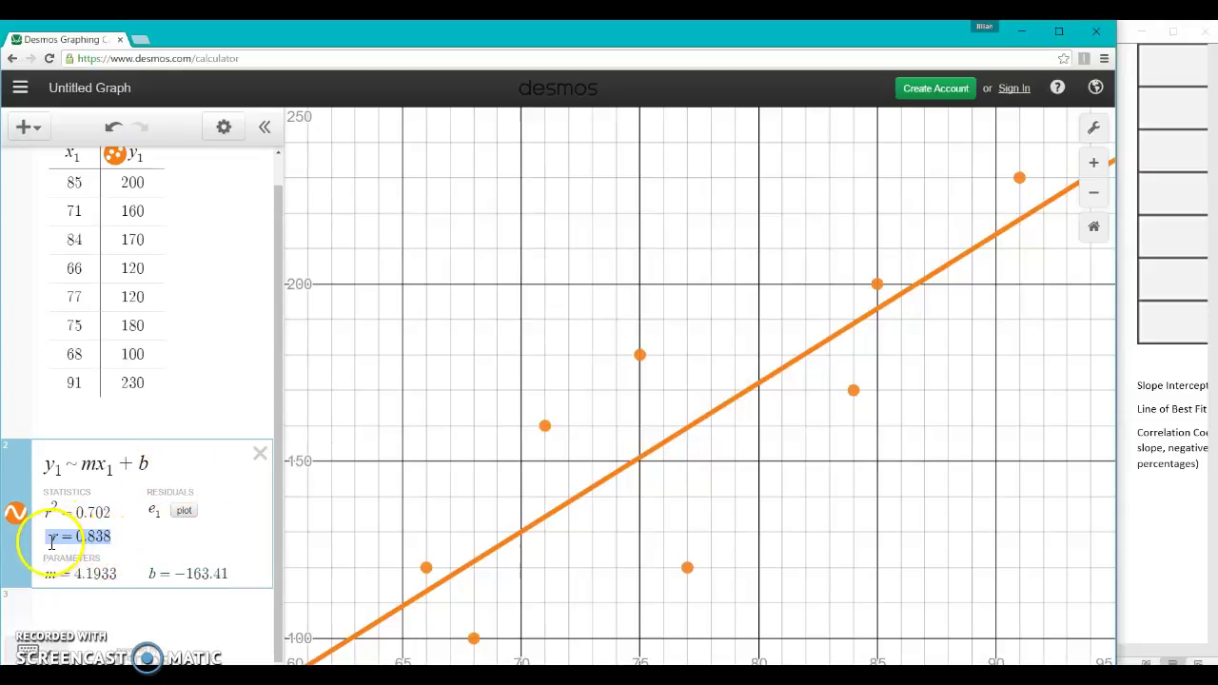
{"action": "left_click_drag", "start_coordinate": [1116, 382], "coordinate": [567, 465]}
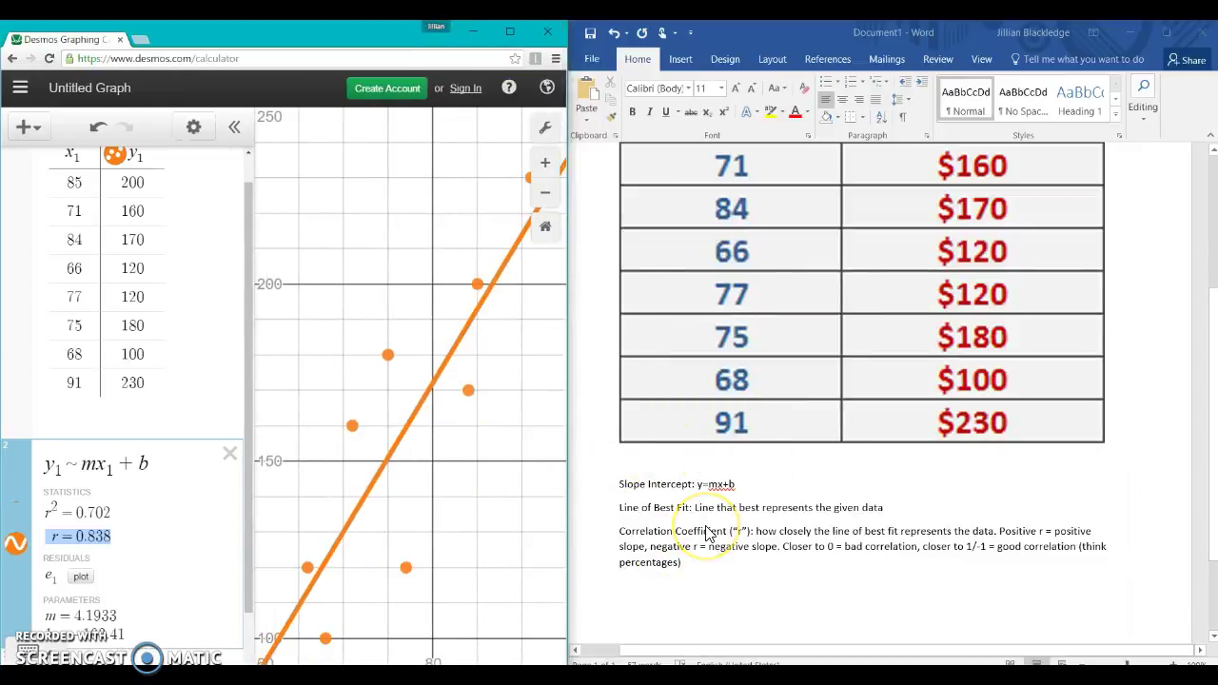
{"action": "left_click", "coordinate": [766, 552]}
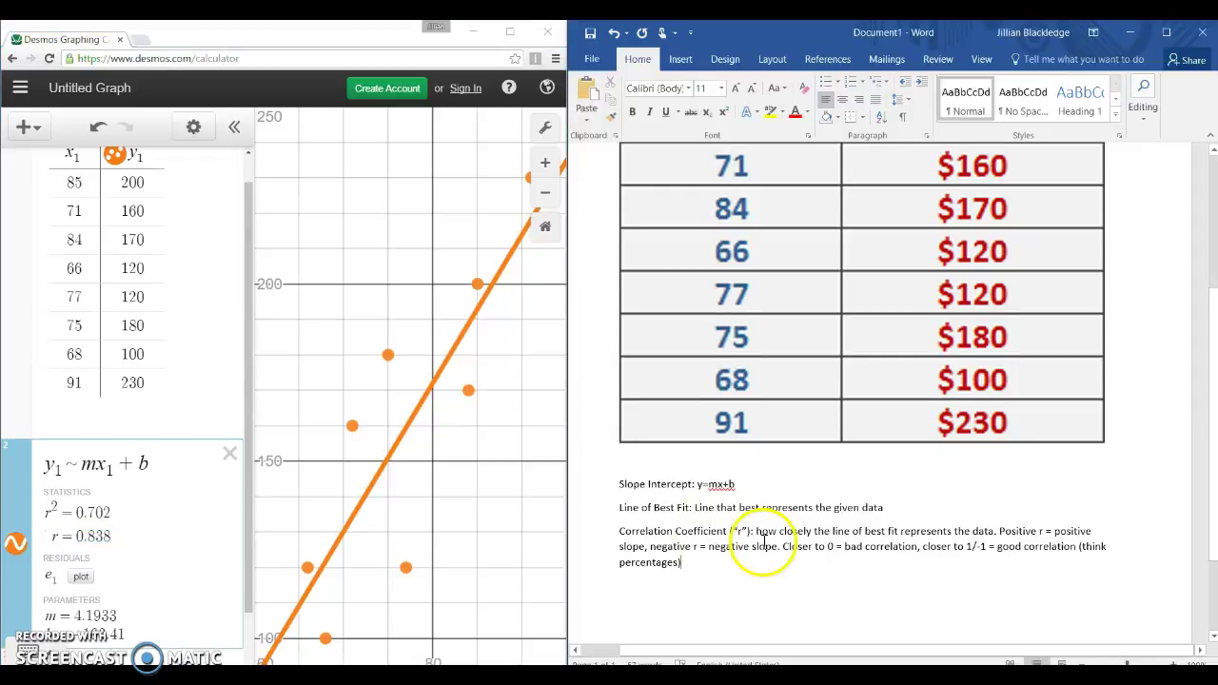
{"action": "scroll", "coordinate": [766, 546], "scroll_direction": "down", "scroll_amount": 1}
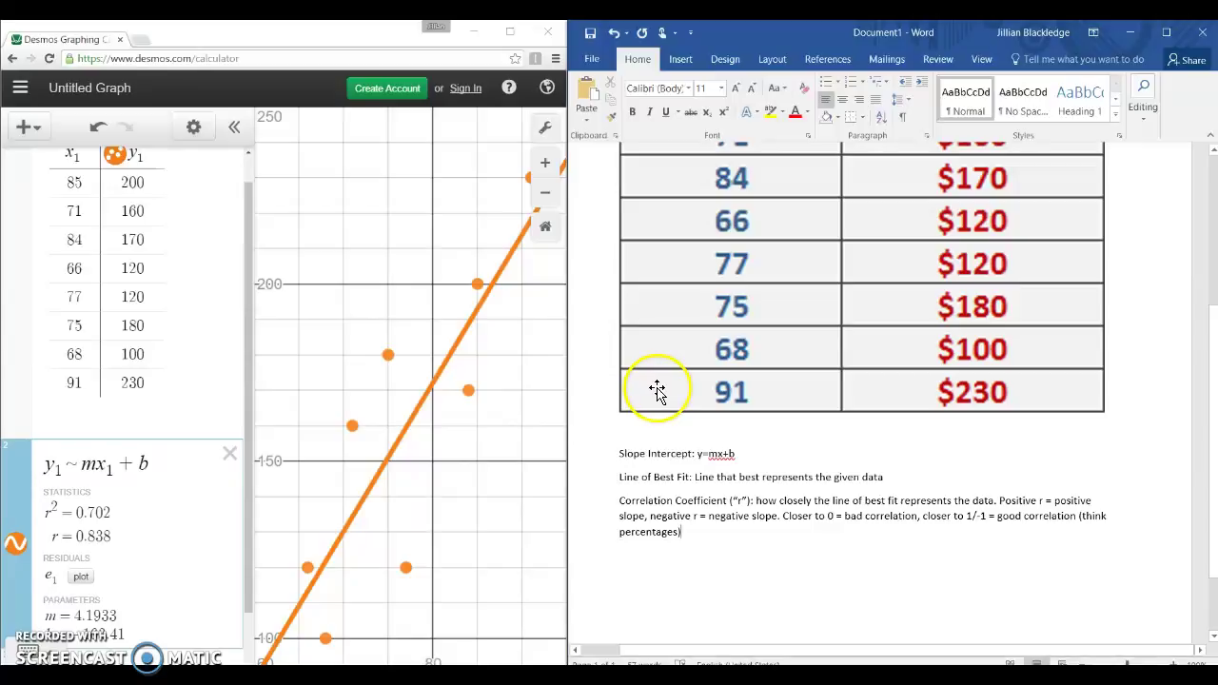
Widen the calculator window and compare the line of best fit with the plotted points and the data table.
{"action": "left_click", "coordinate": [567, 401]}
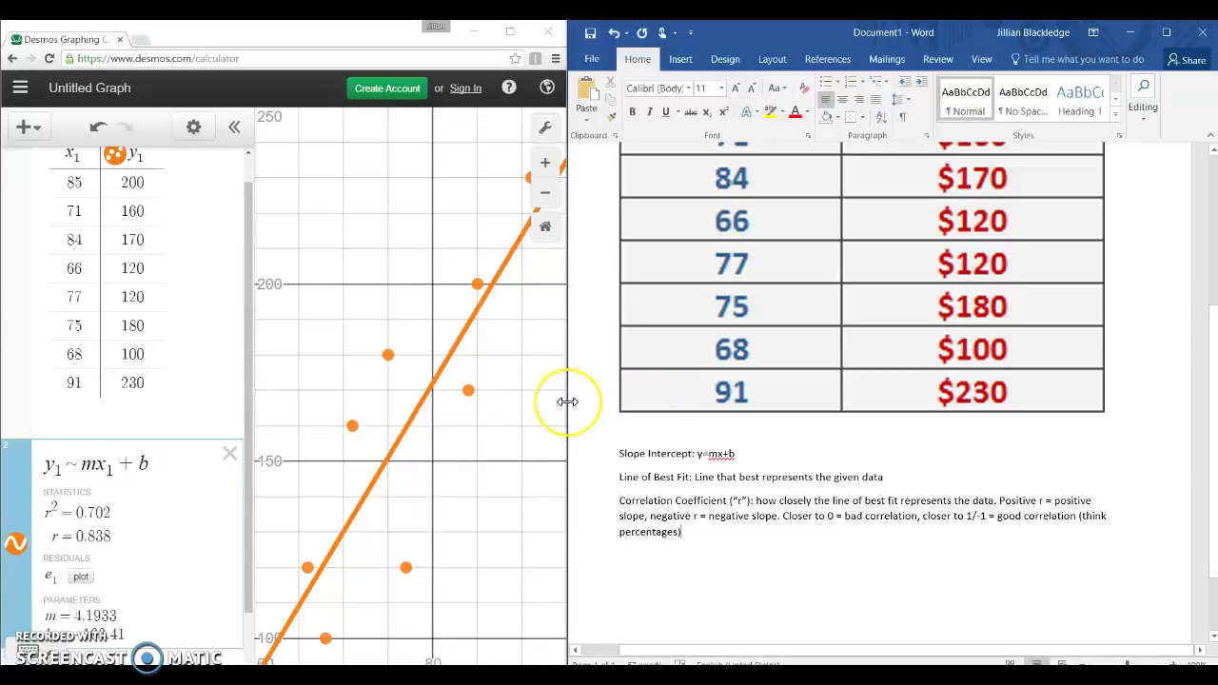
{"action": "left_click_drag", "start_coordinate": [567, 401], "coordinate": [1012, 408]}
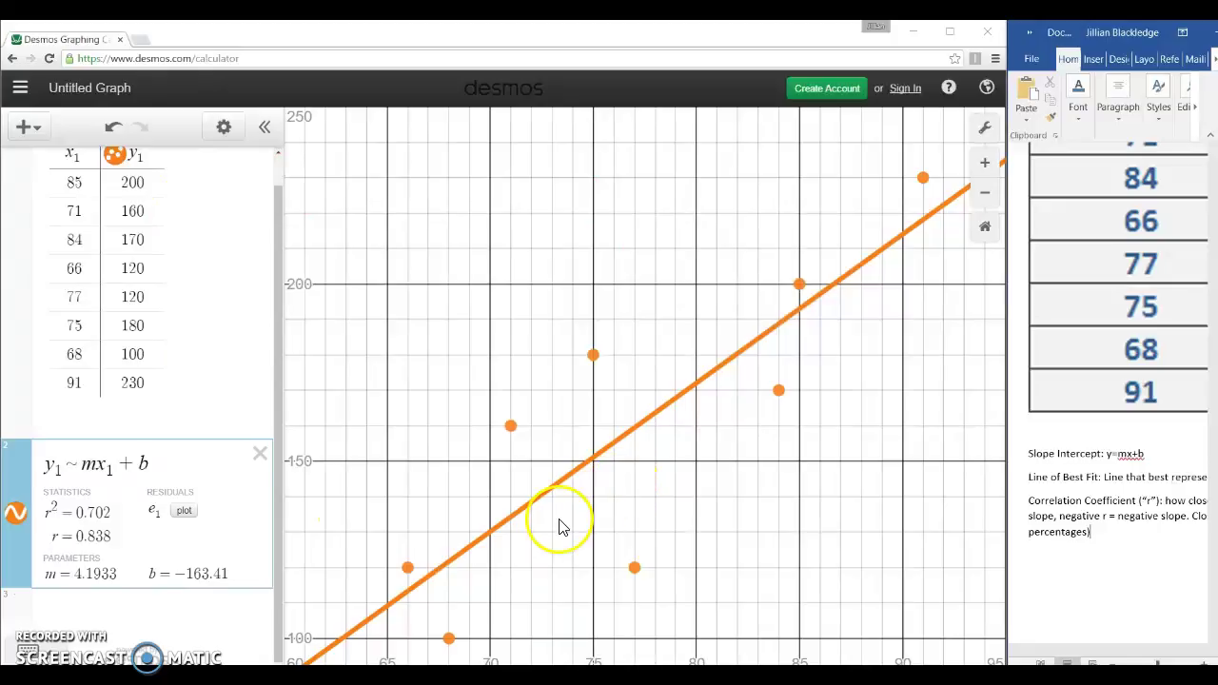
{"action": "scroll", "coordinate": [130, 353], "scroll_direction": "up", "scroll_amount": 2}
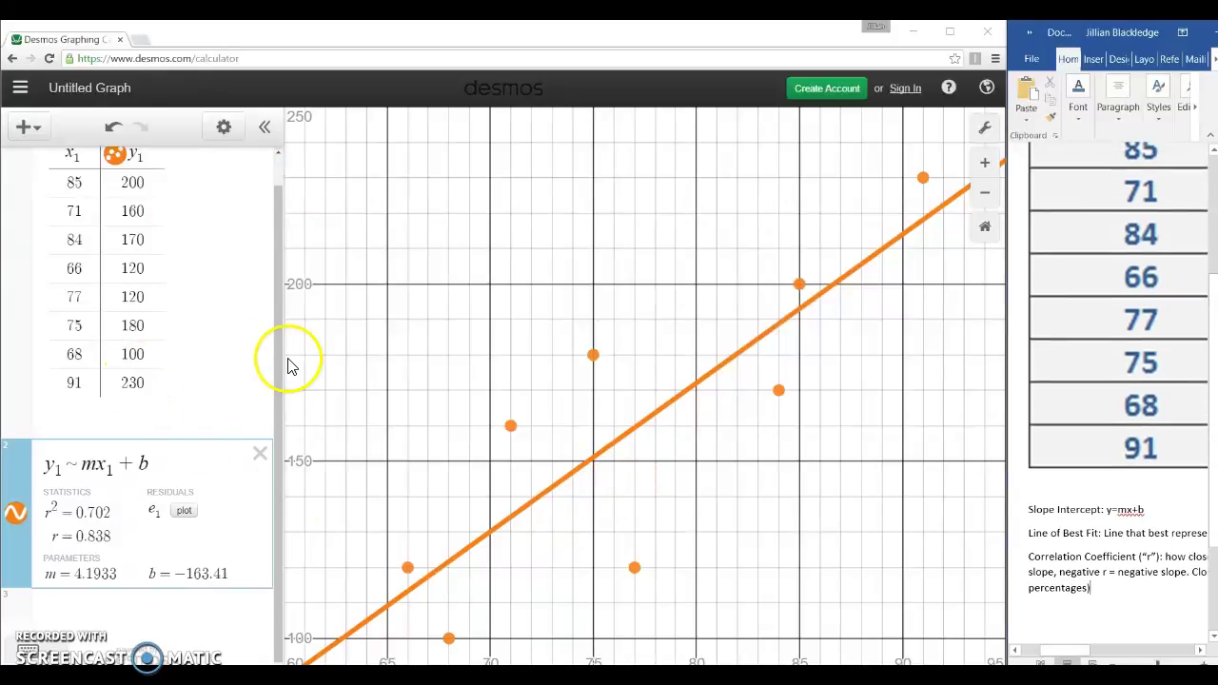
{"action": "left_click", "coordinate": [248, 356]}
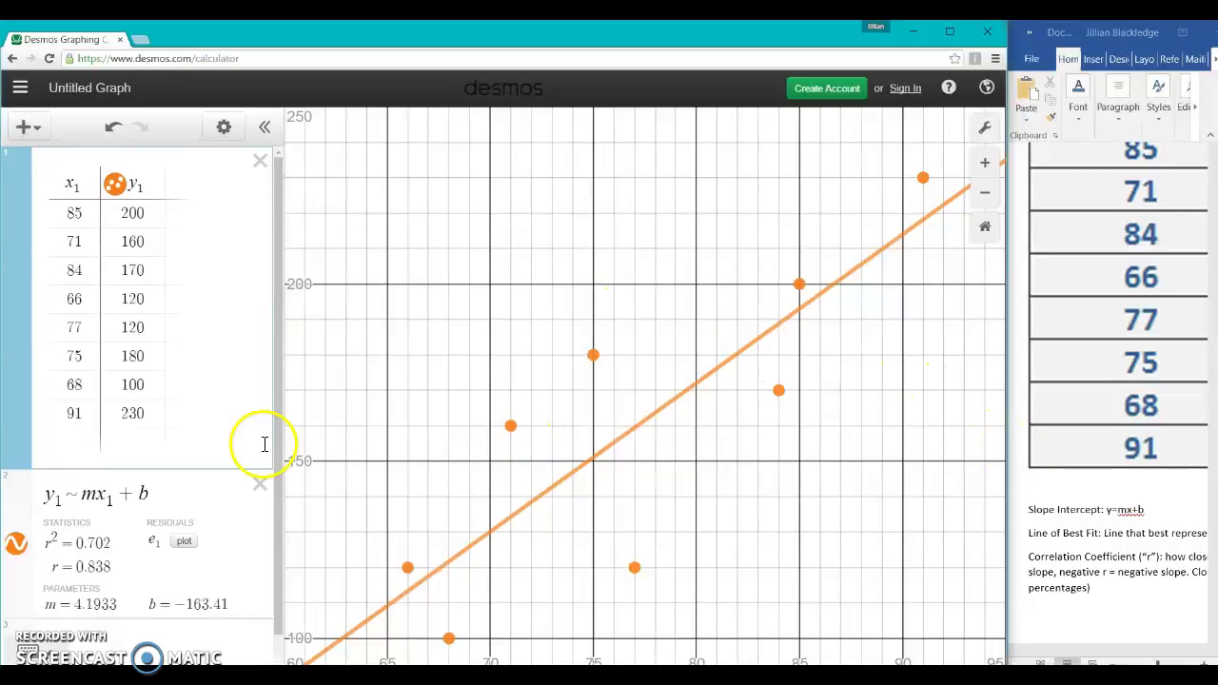
Narrow the calculator window and add the lines Extrapolate: “predict the future” and Y=4.1933x-163.41 below the Word notes.
{"action": "left_click_drag", "start_coordinate": [1008, 496], "coordinate": [455, 510]}
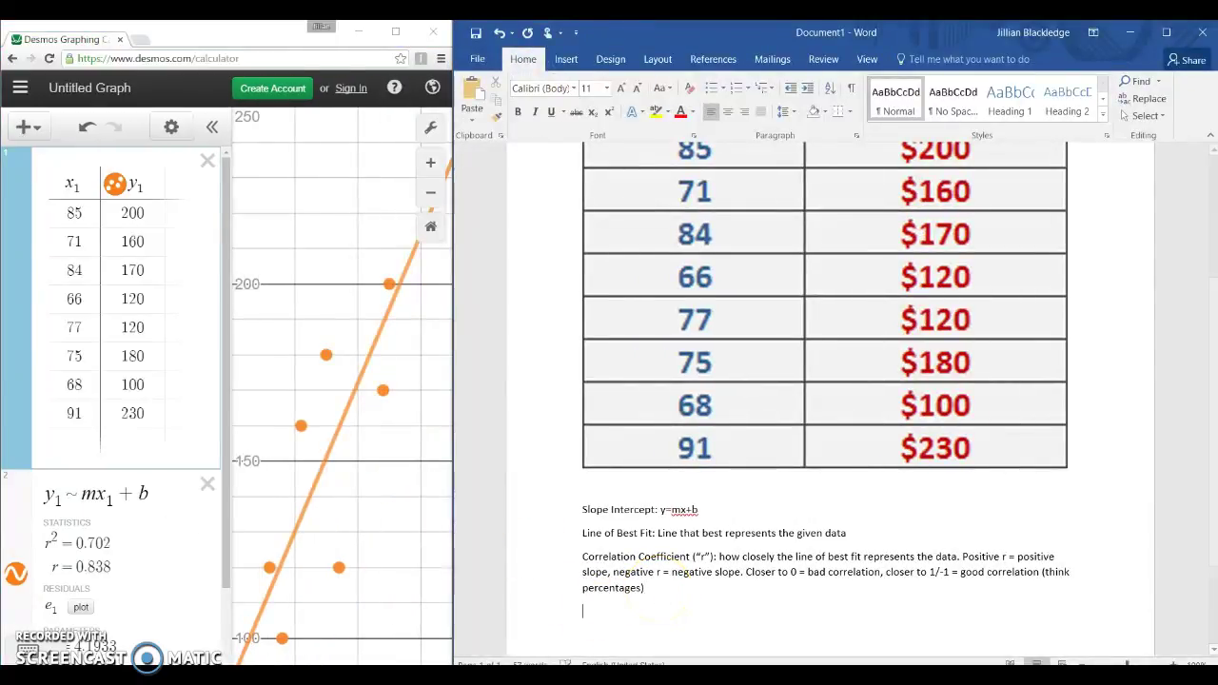
{"action": "key", "text": "Return"}
{"action": "type", "text": "Extrapolate: “predict the future” Y"}
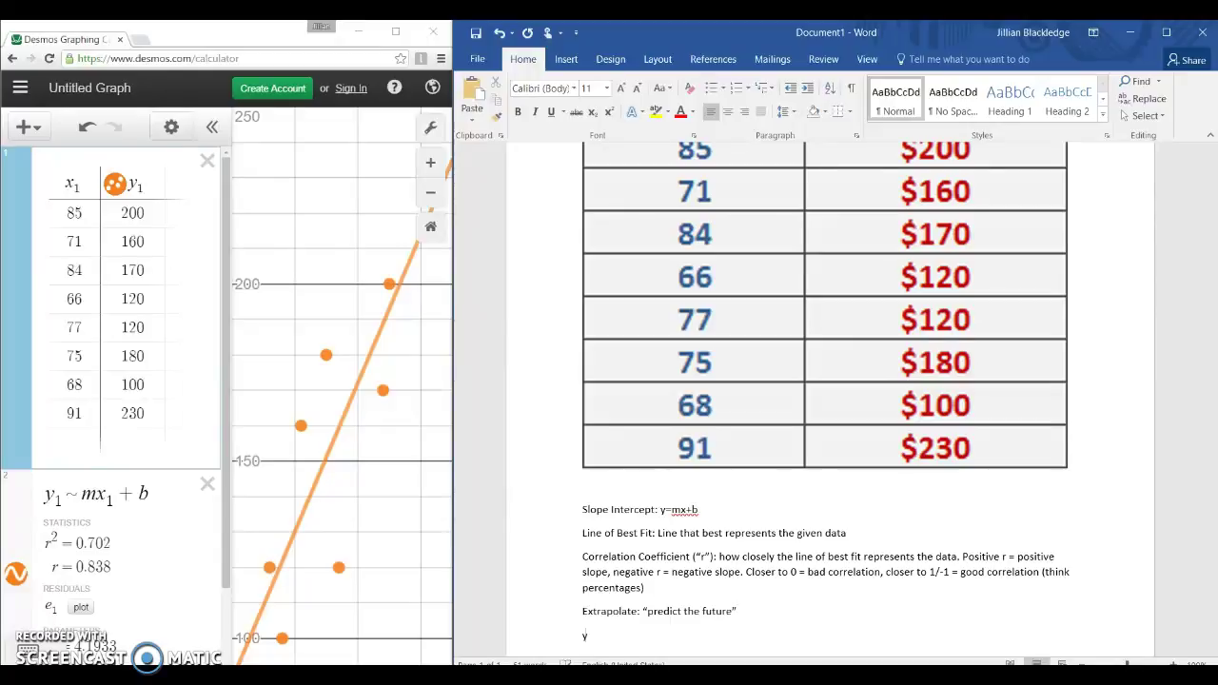
{"action": "type", "text": "=4.1933x-163.41"}
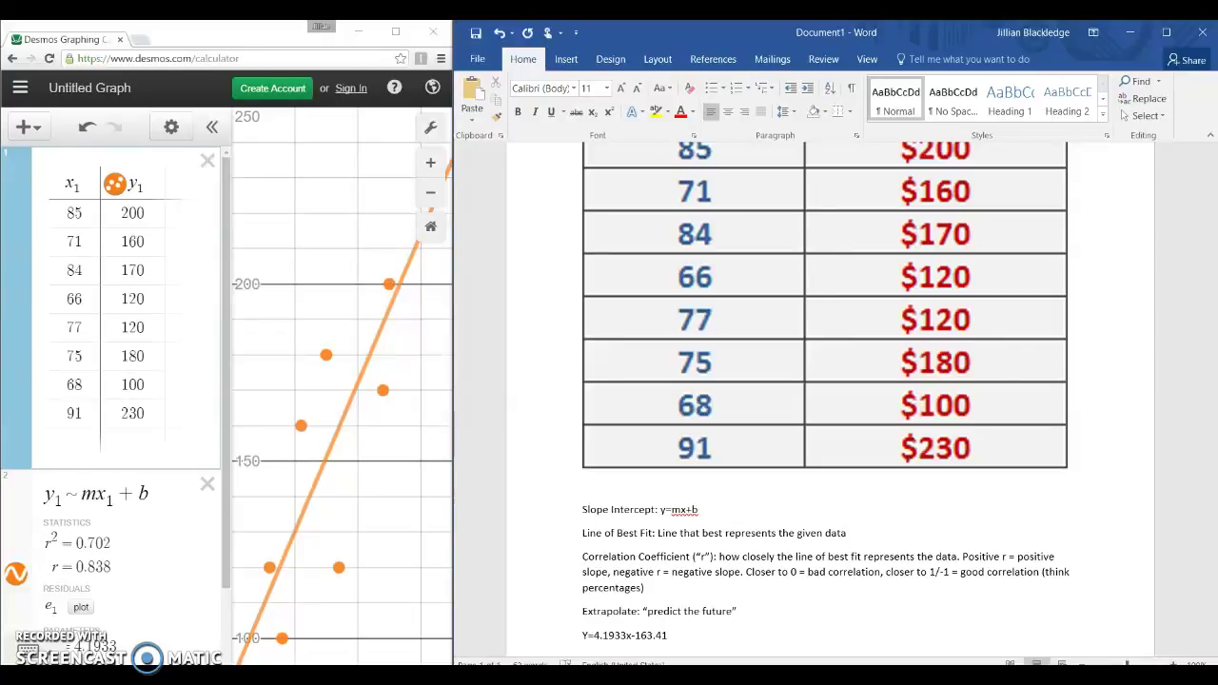
Give the Word document most of the screen width and set its zoom to 200%.
{"action": "scroll", "coordinate": [836, 397], "scroll_direction": "down", "scroll_amount": 1}
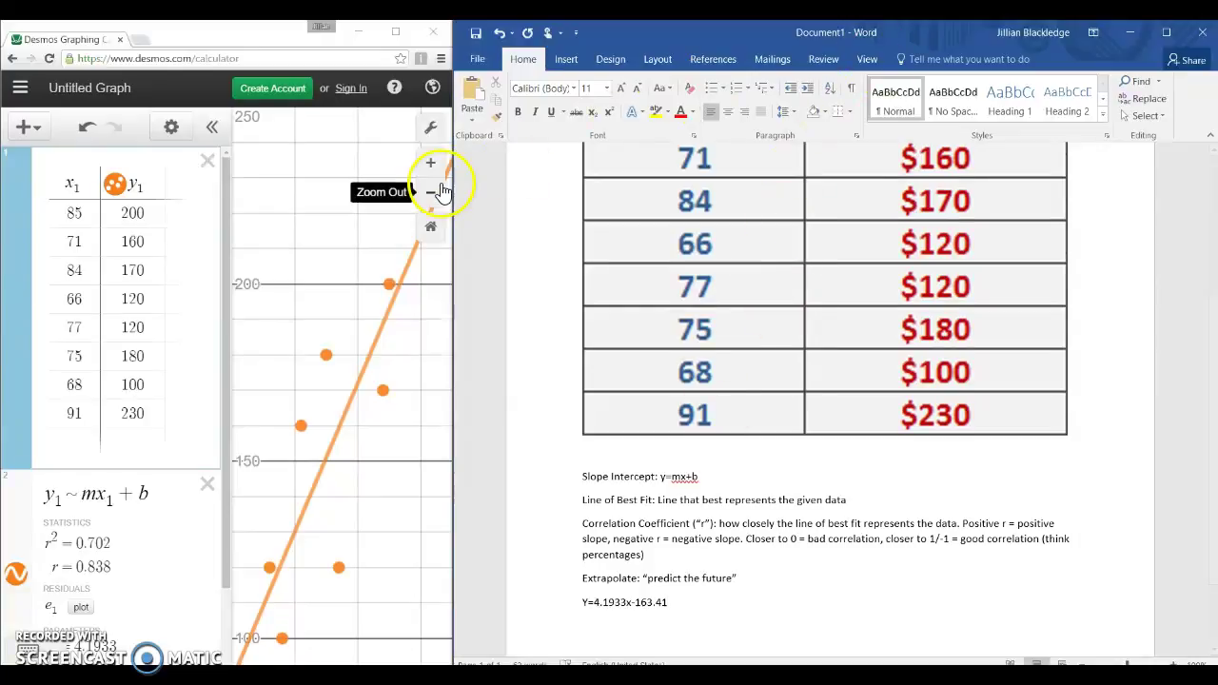
{"action": "left_click", "coordinate": [489, 294]}
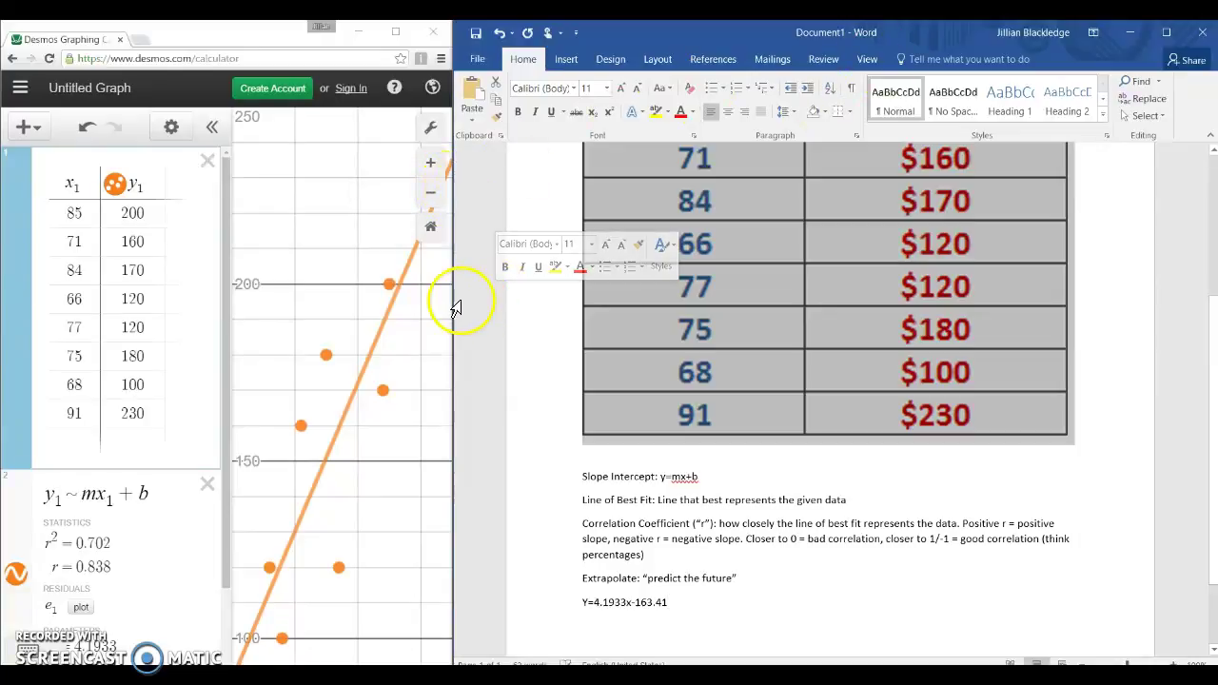
{"action": "left_click_drag", "start_coordinate": [453, 303], "coordinate": [167, 315]}
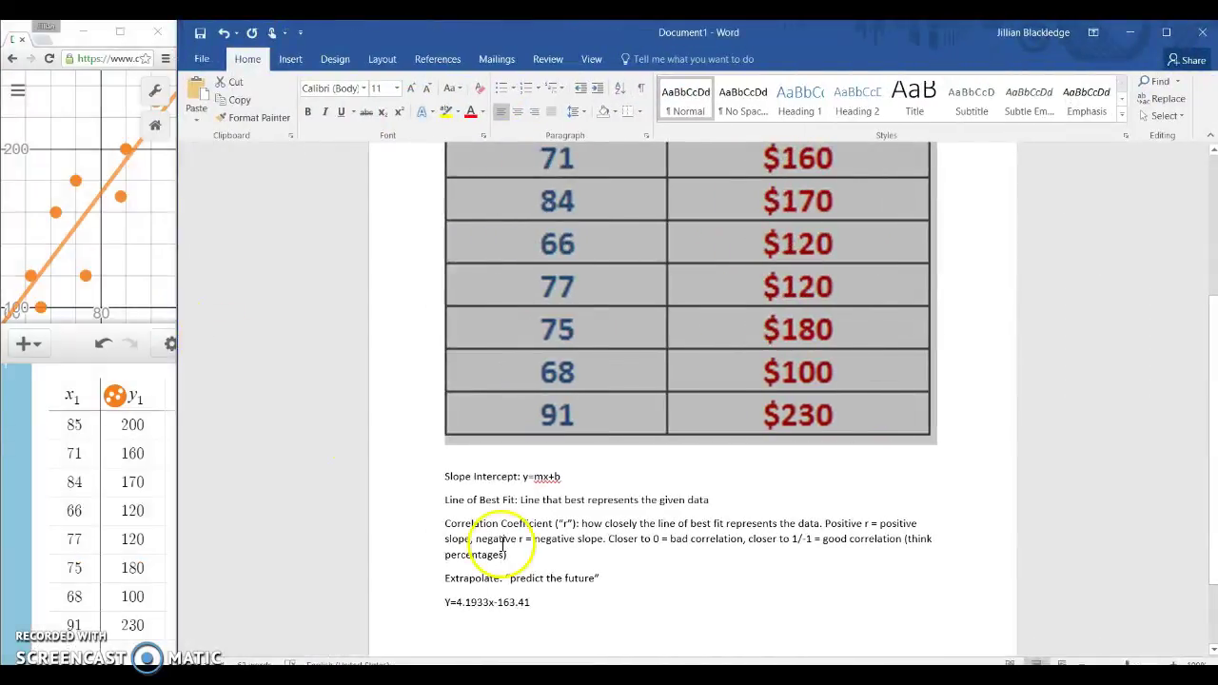
{"action": "left_click", "coordinate": [544, 606]}
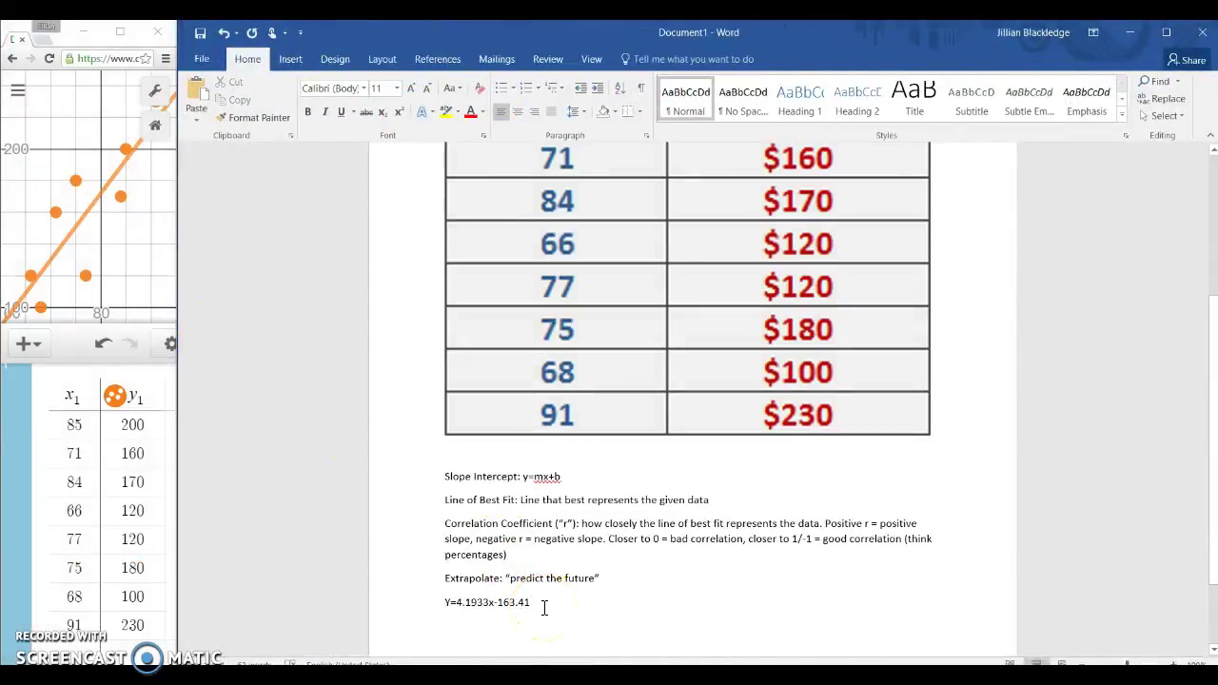
{"action": "left_click", "coordinate": [590, 59]}
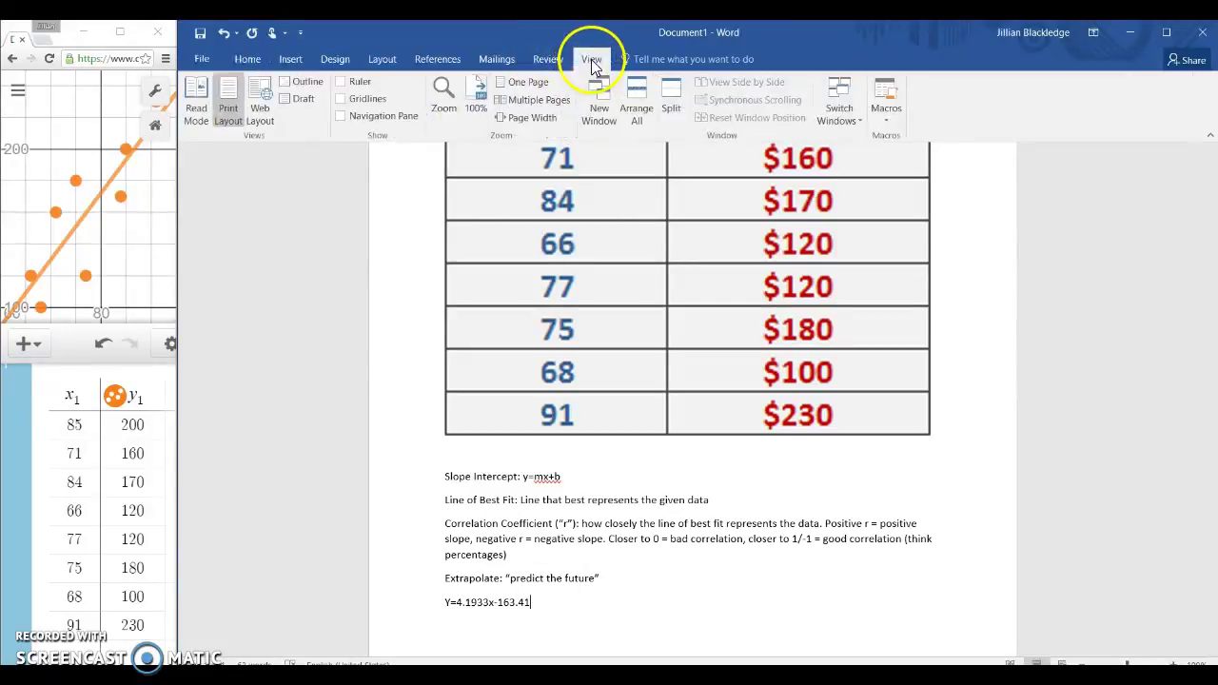
{"action": "left_click", "coordinate": [449, 99]}
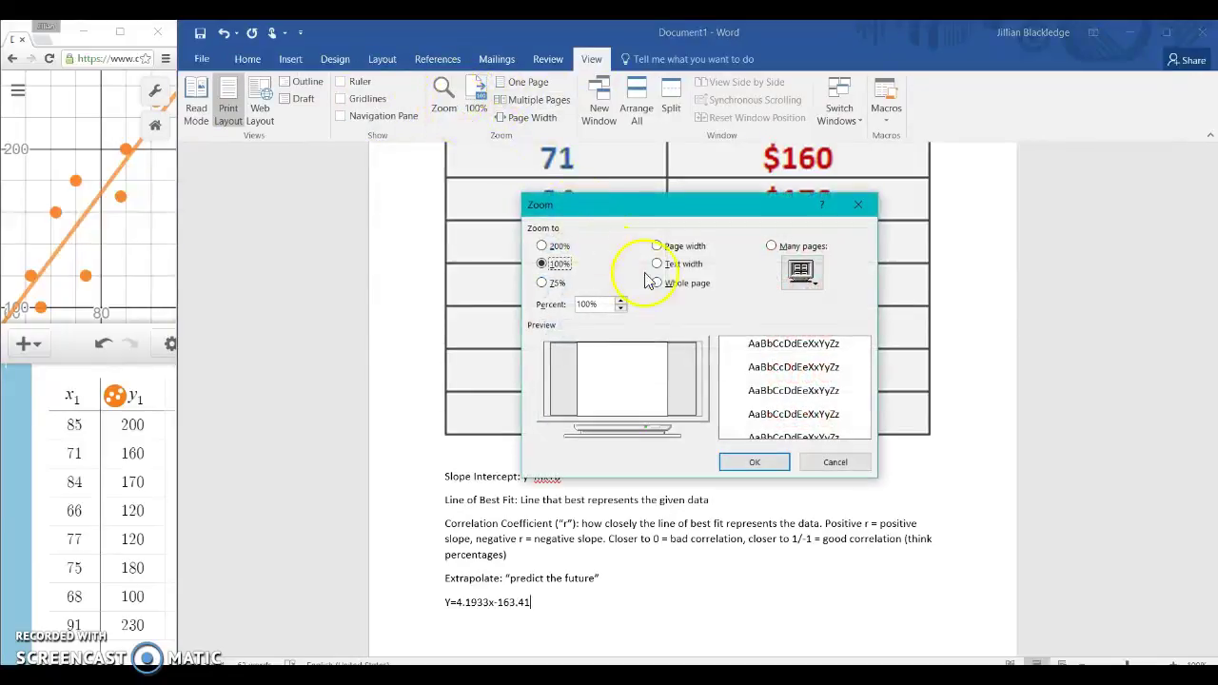
{"action": "left_click", "coordinate": [543, 246]}
{"action": "left_click", "coordinate": [754, 461]}
Add the substituted equation Y=4.193(100)-163.41 on a new line below the line-of-best-fit equation in the notes.
{"action": "scroll", "coordinate": [579, 536], "scroll_direction": "down", "scroll_amount": 2}
{"action": "left_click", "coordinate": [576, 533]}
{"action": "type", "text": "y"}
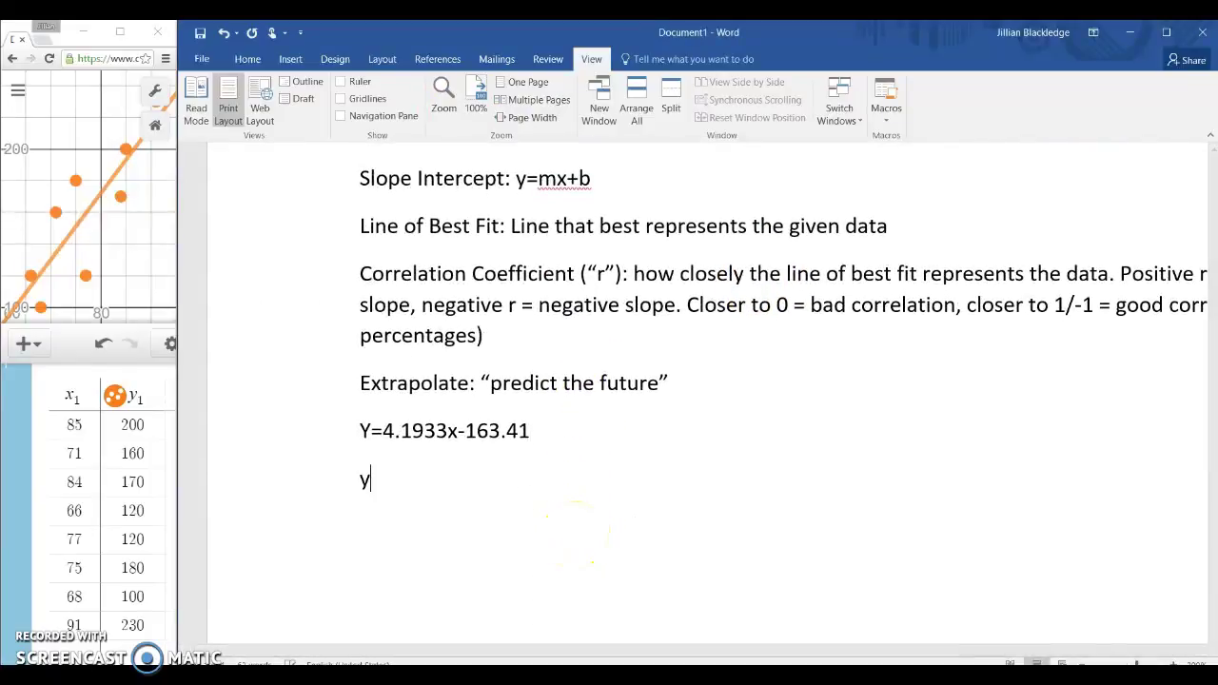
{"action": "type", "text": "=5"}
{"action": "key", "text": "BackSpace"}
{"action": "type", "text": "."}
{"action": "key", "text": "BackSpace"}
{"action": "type", "text": "4.193(100)-163."}
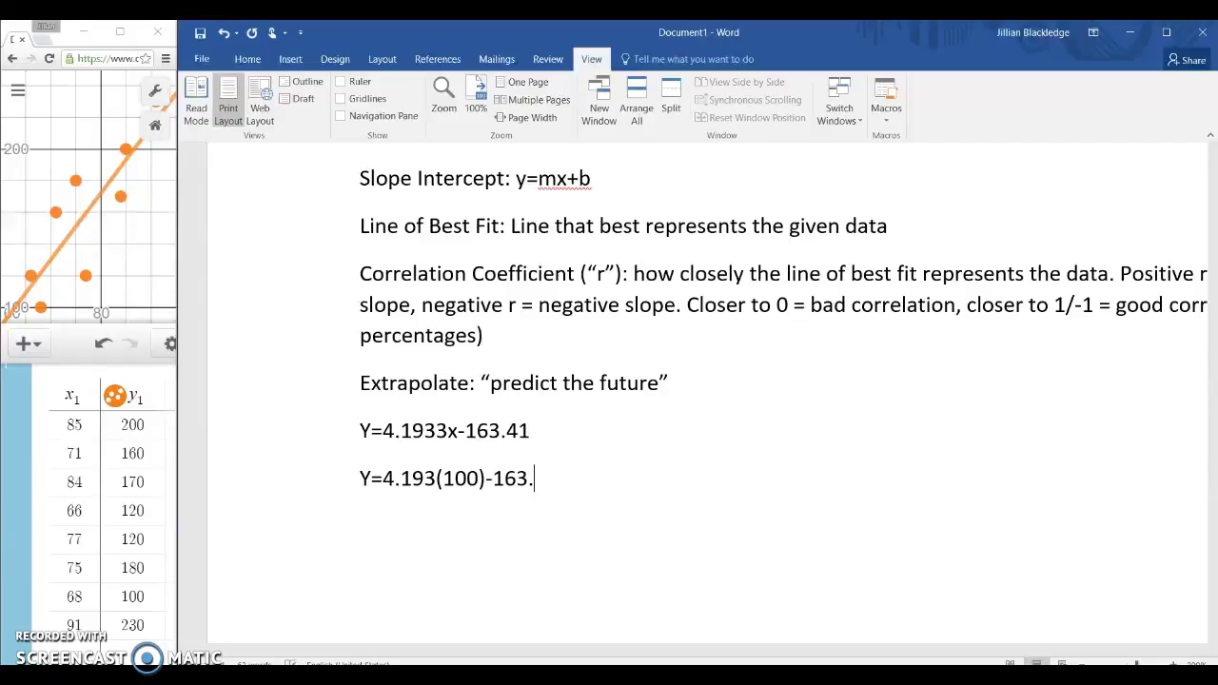
{"action": "type", "text": "41"}
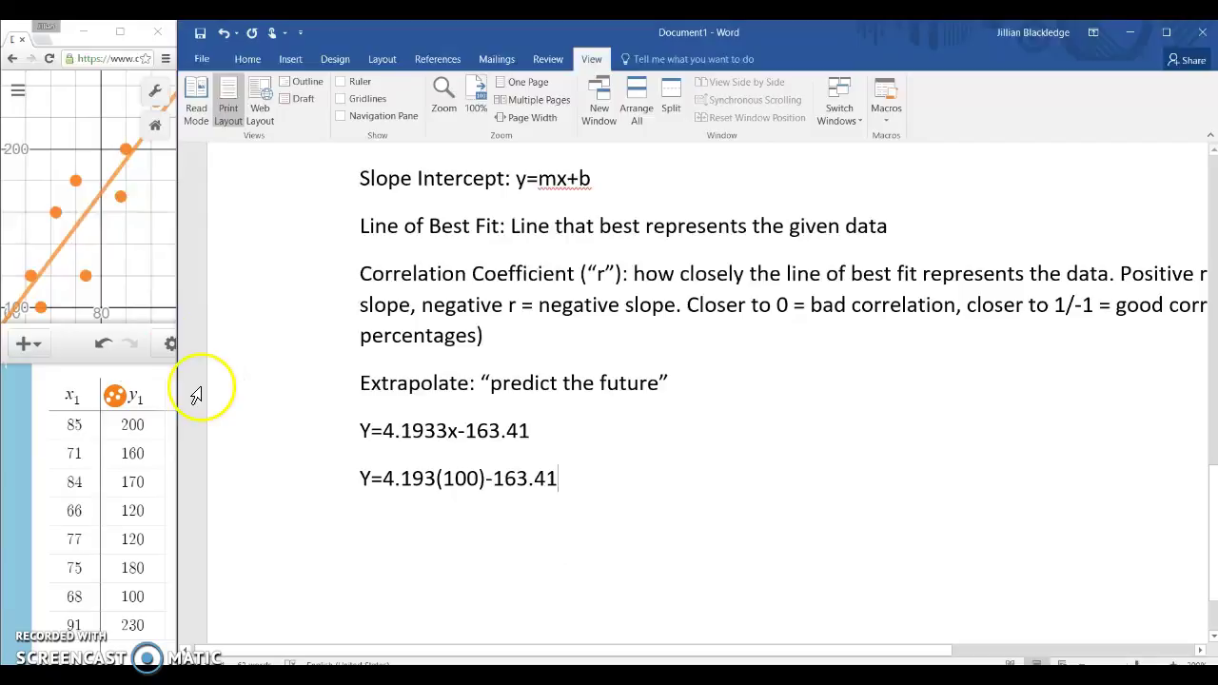
Widen the calculator window and enter y=4.1933(100)-163.41 as the third expression in Desmos.
{"action": "left_click_drag", "start_coordinate": [176, 387], "coordinate": [1093, 558]}
{"action": "left_click", "coordinate": [117, 630]}
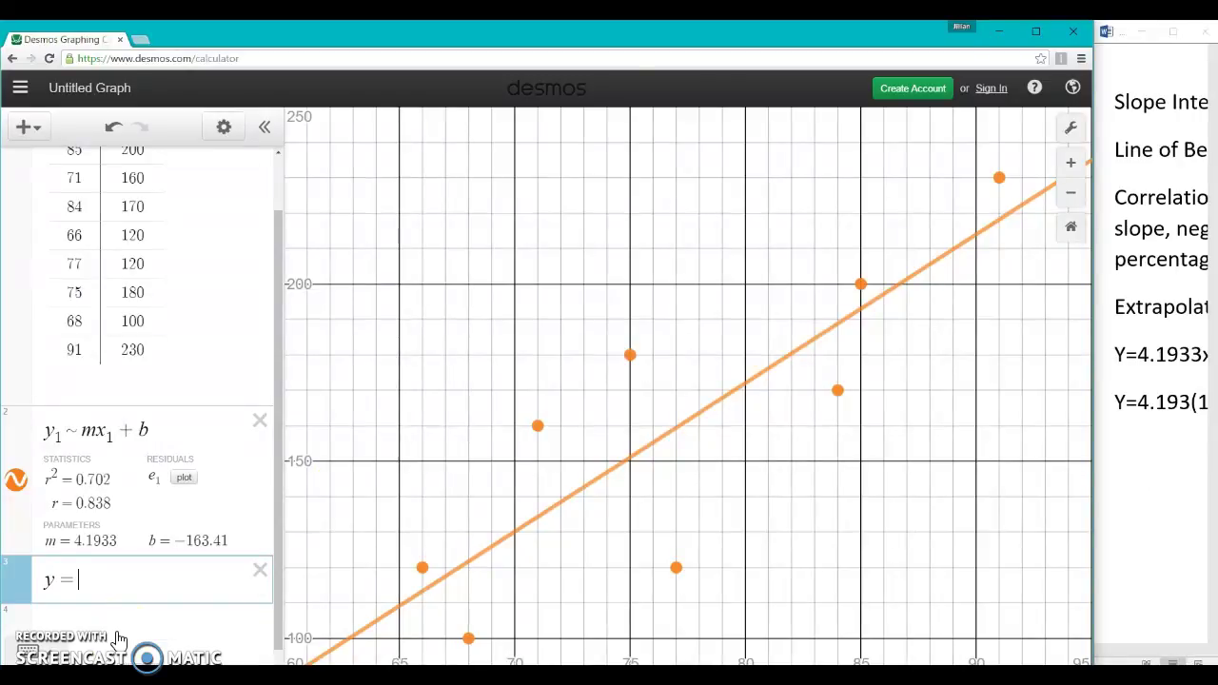
{"action": "type", "text": "y=4.1933"}
{"action": "type", "text": "(100)"}
{"action": "type", "text": "-1"}
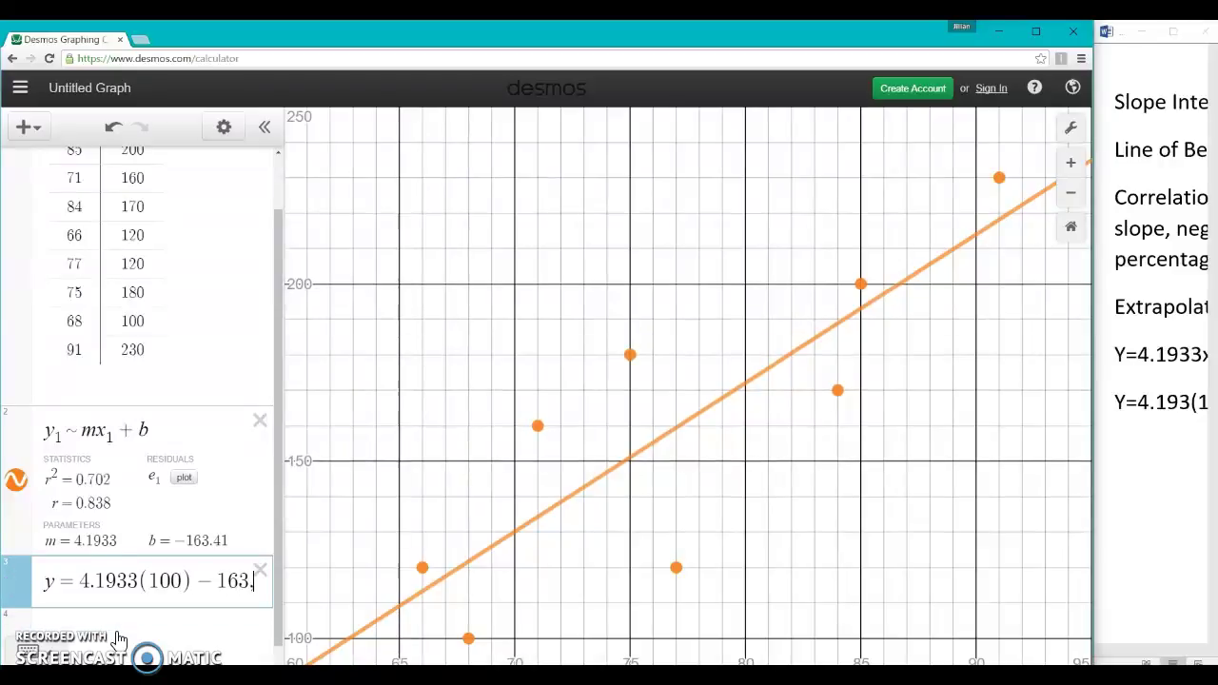
{"action": "type", "text": "63.41"}
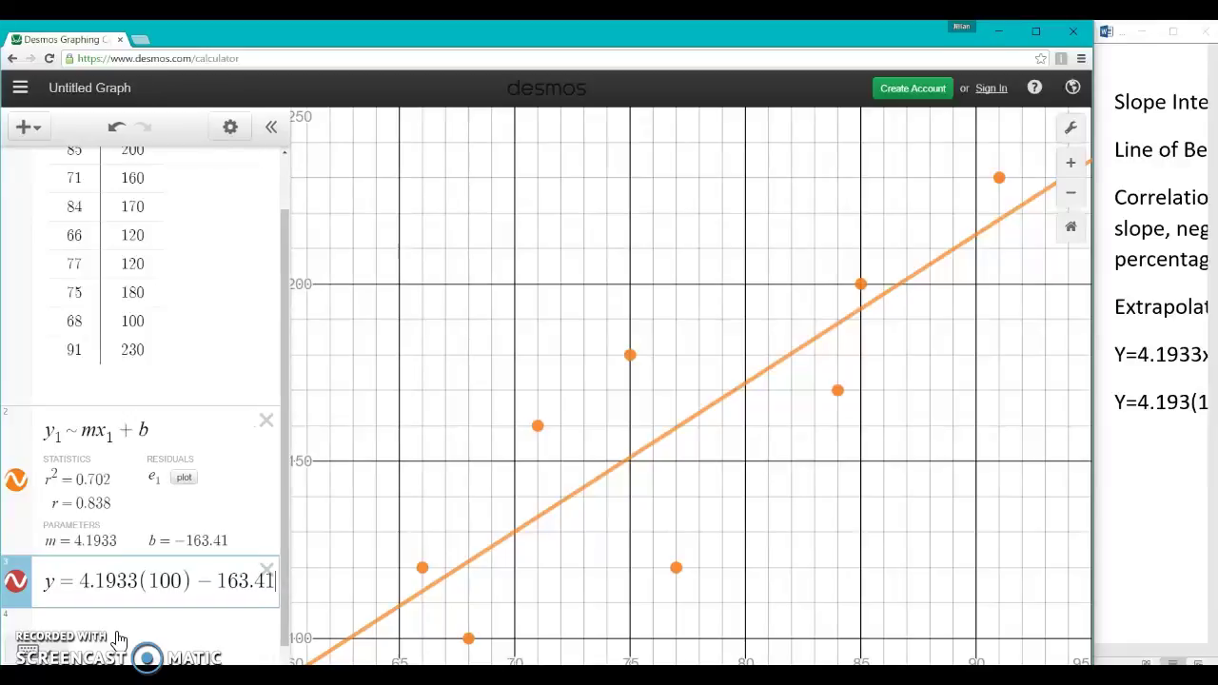
{"action": "key", "text": "Return"}
Remove the y= from the third expression to evaluate 4.1933(100)-163.41, and narrow the calculator window to uncover the Word notes.
{"action": "left_click", "coordinate": [74, 539]}
{"action": "key", "text": "BackSpace"}
{"action": "key", "text": "BackSpace"}
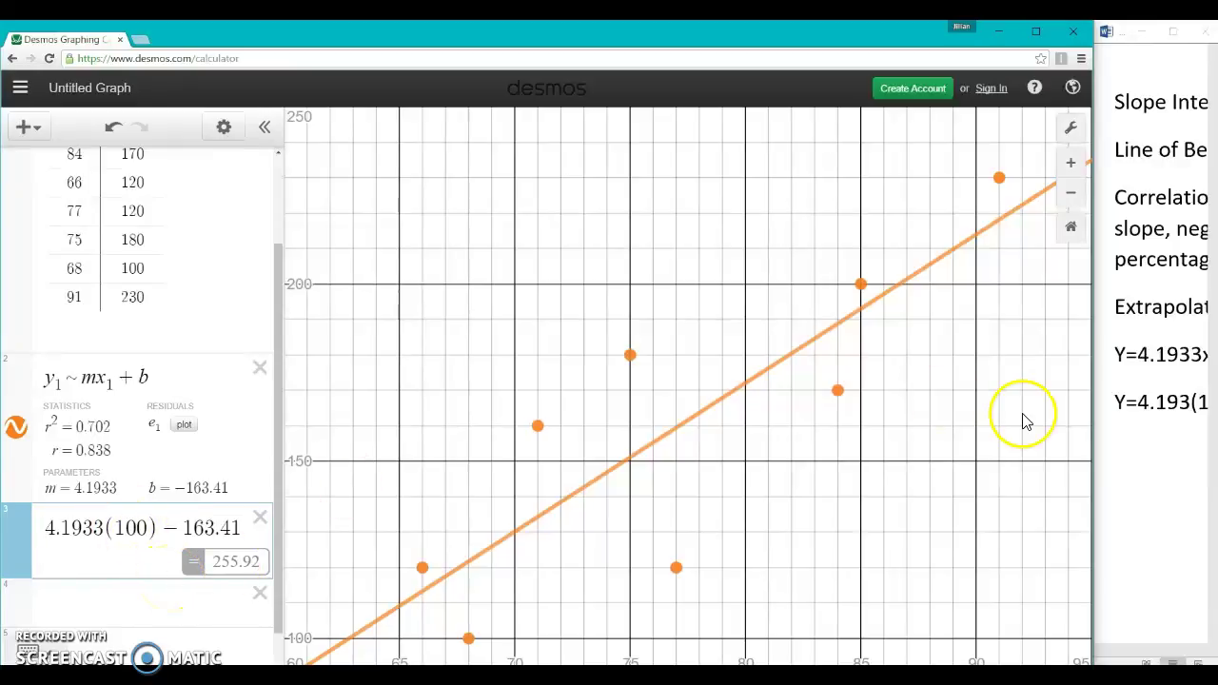
{"action": "left_click_drag", "start_coordinate": [1097, 408], "coordinate": [330, 468]}
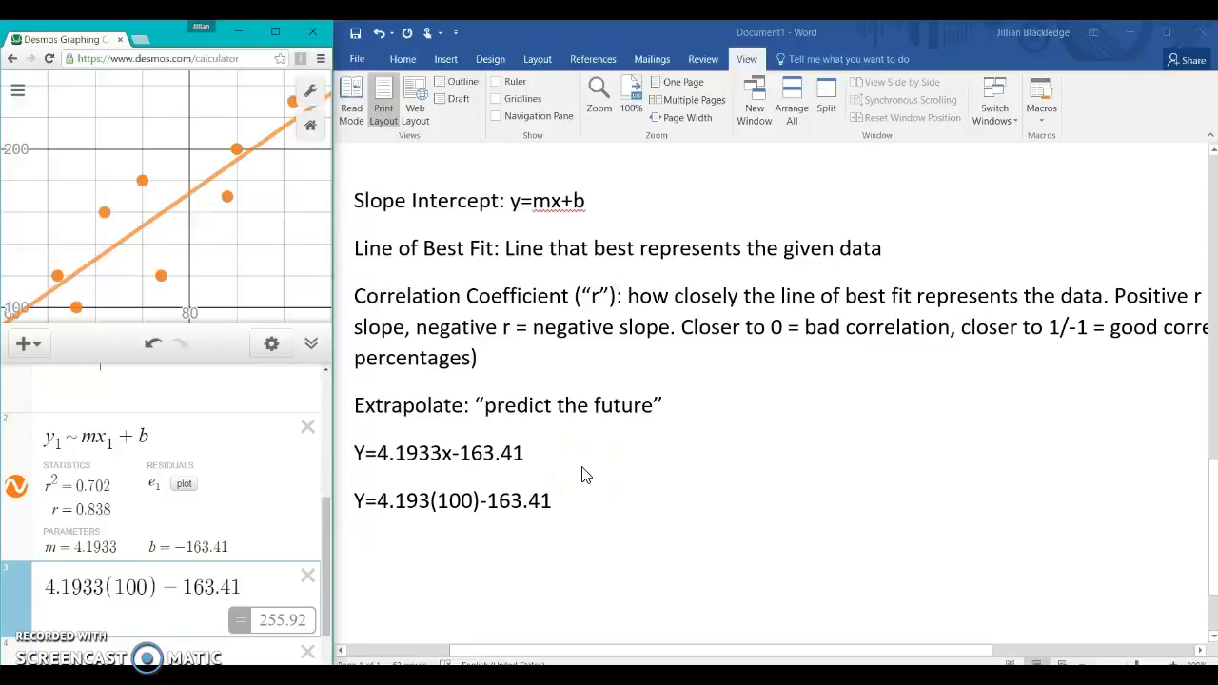